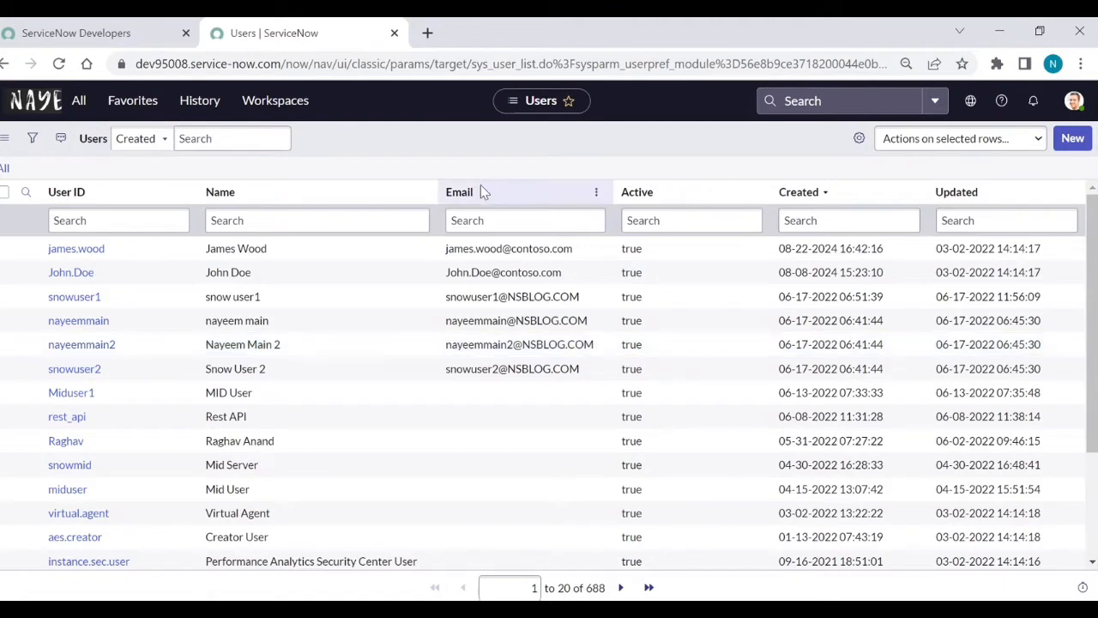
Start an import into the Users list, then create and download an Excel insert template that does not include all fields.
right_click(403, 193)
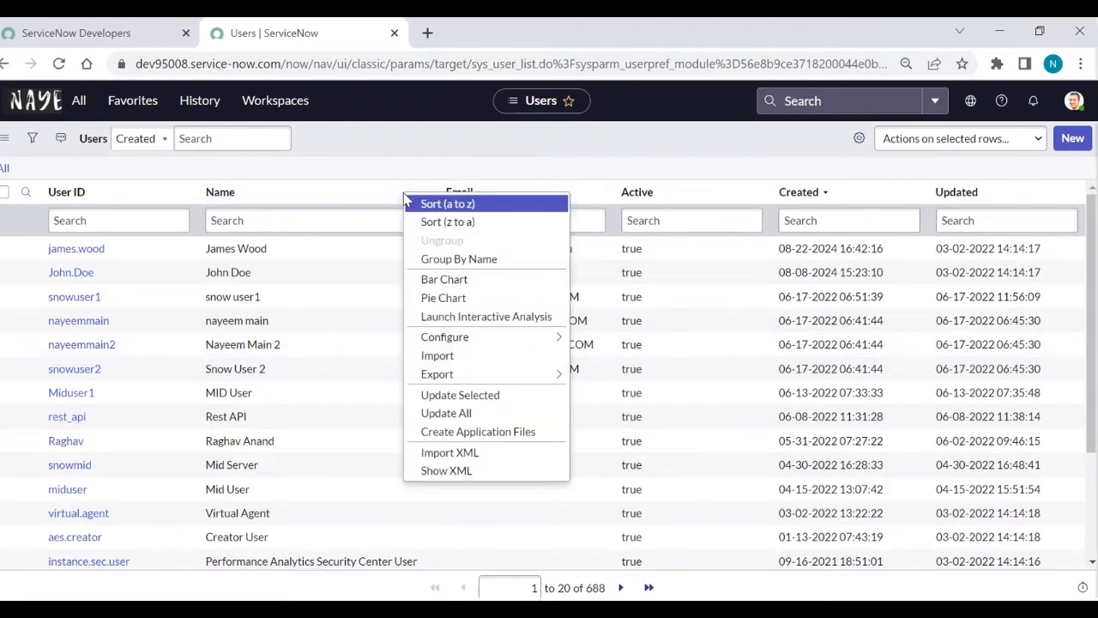
left_click(453, 356)
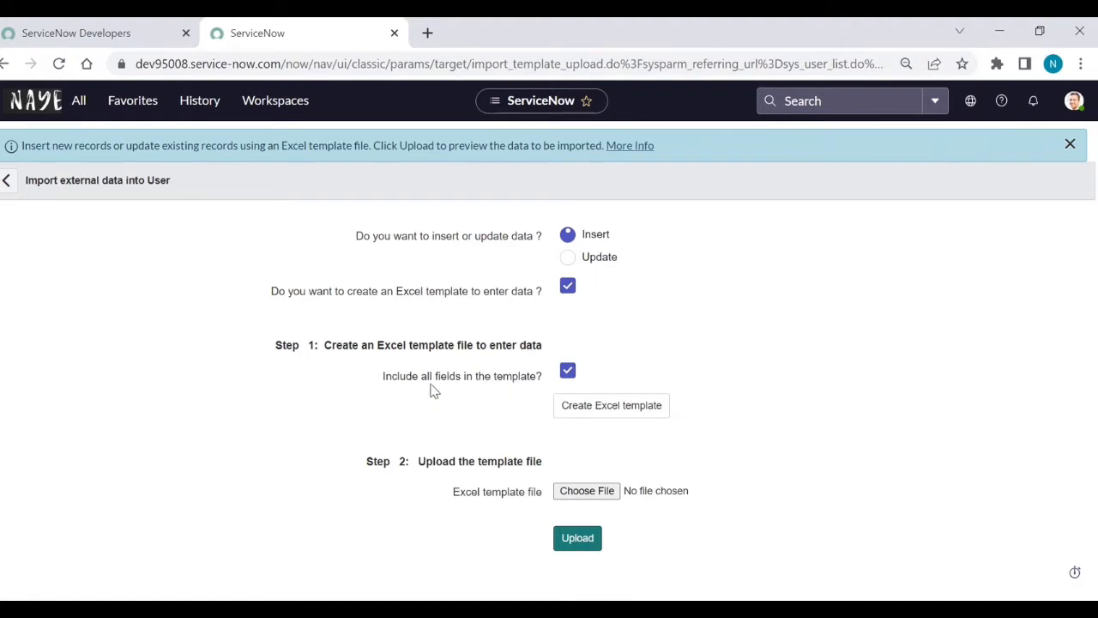
mouse_move(530, 367)
left_click(569, 374)
left_click(606, 414)
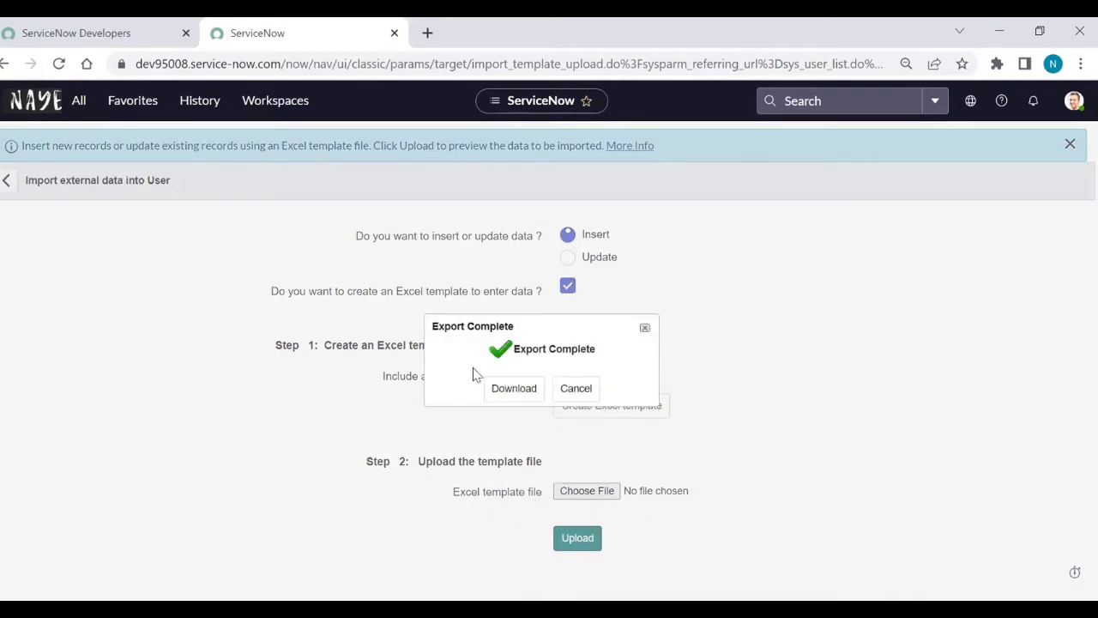
left_click(517, 392)
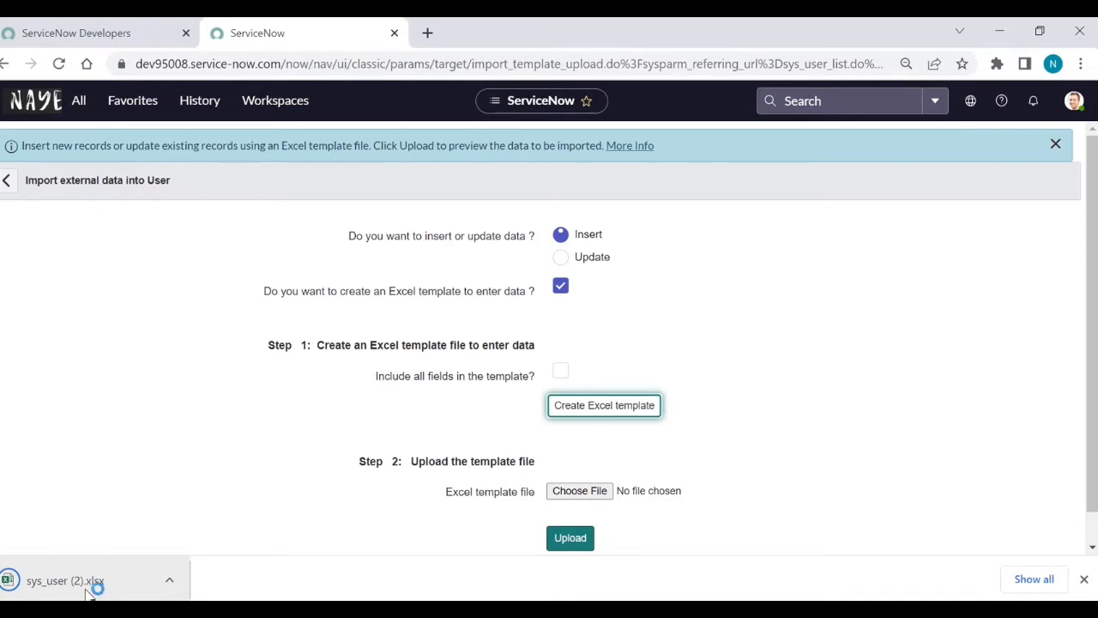
Open the downloaded sys_user (2).xlsx template in Excel with editing enabled and show its Page 1 sheet.
left_click(86, 590)
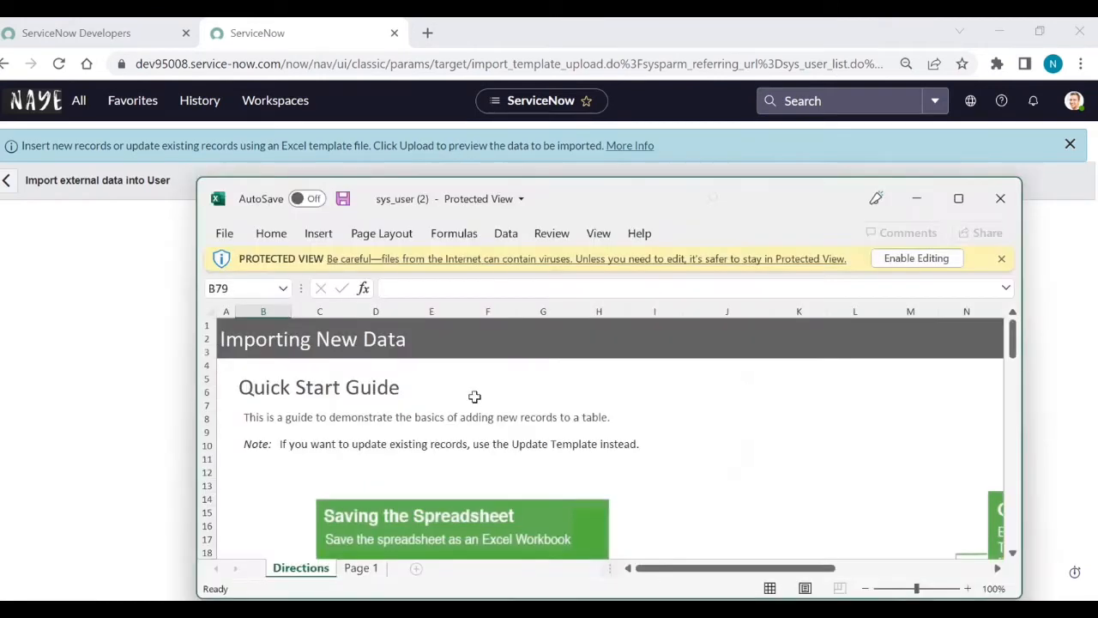
left_click(959, 198)
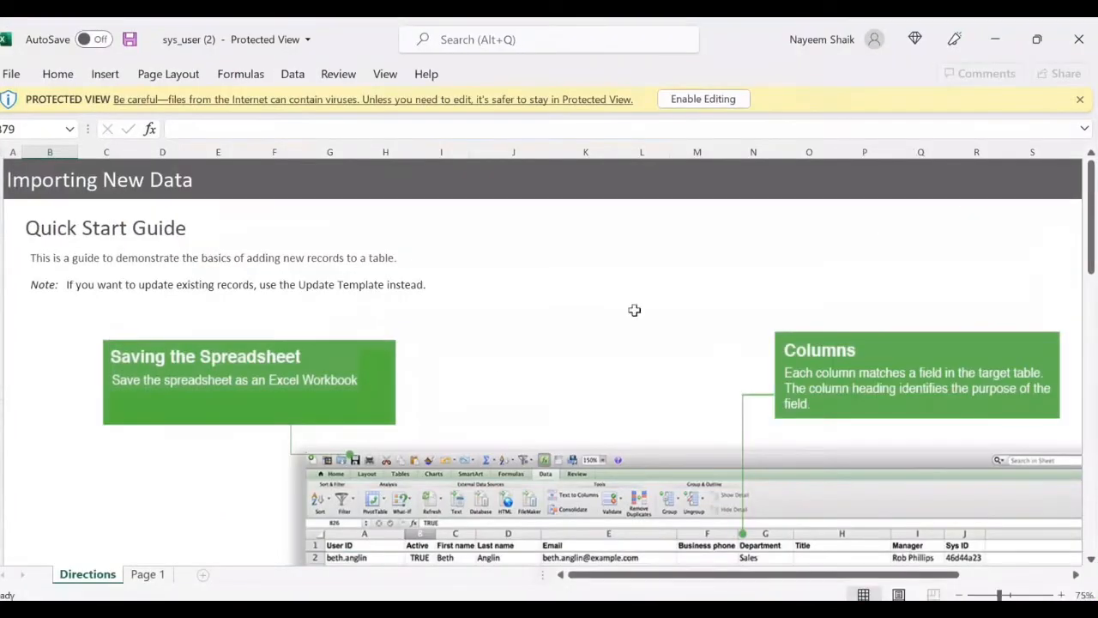
left_click(719, 99)
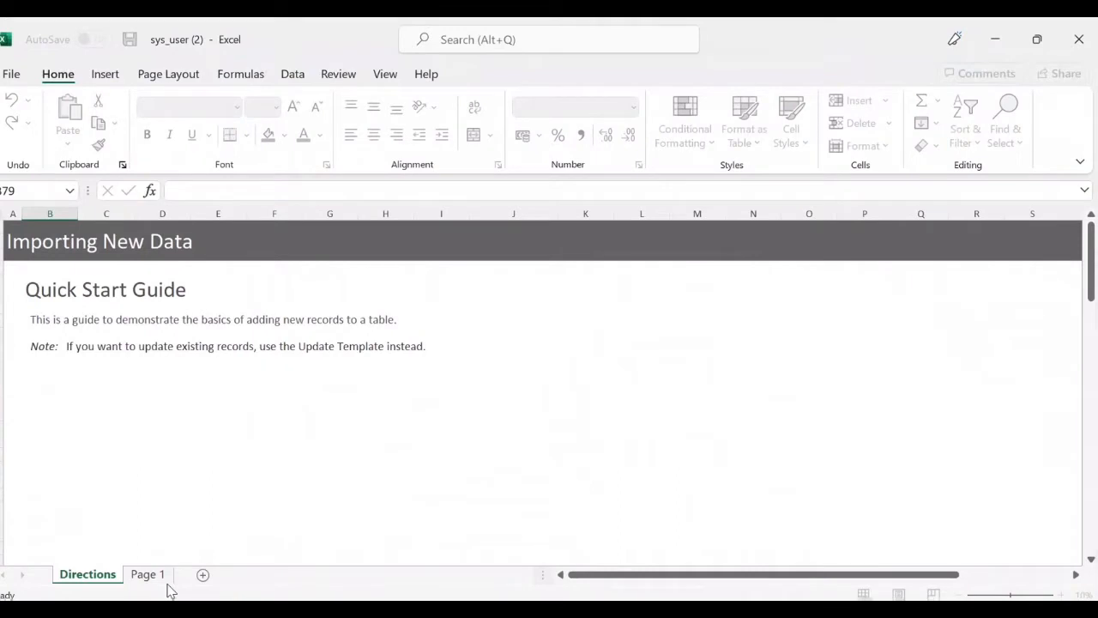
left_click(156, 581)
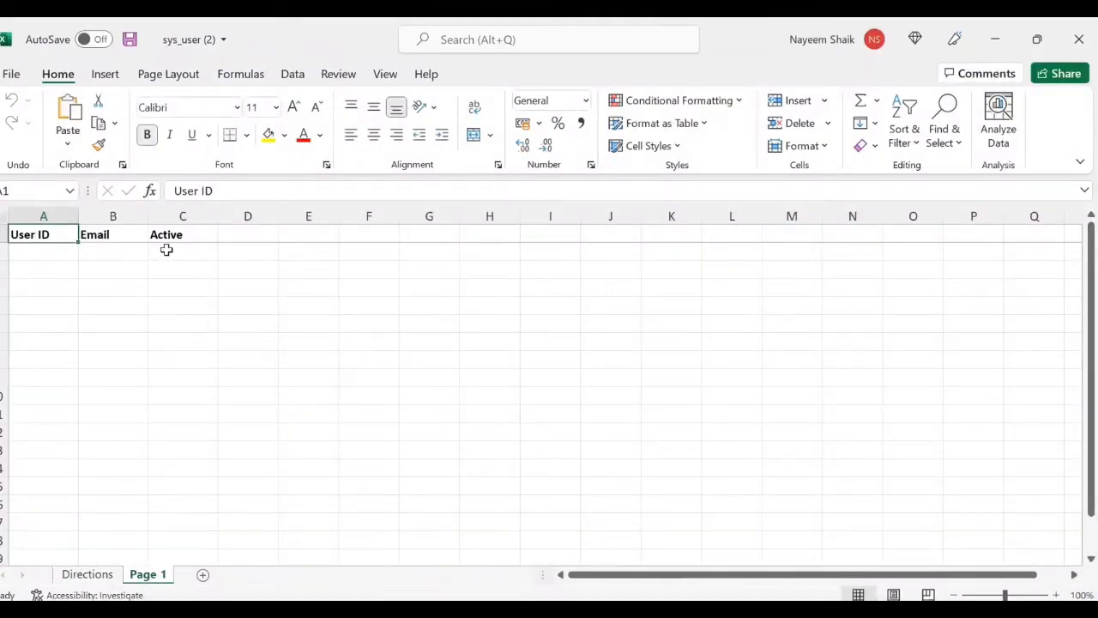
Add the column heading First Name in cell D1, beside the Active heading.
left_click(237, 237)
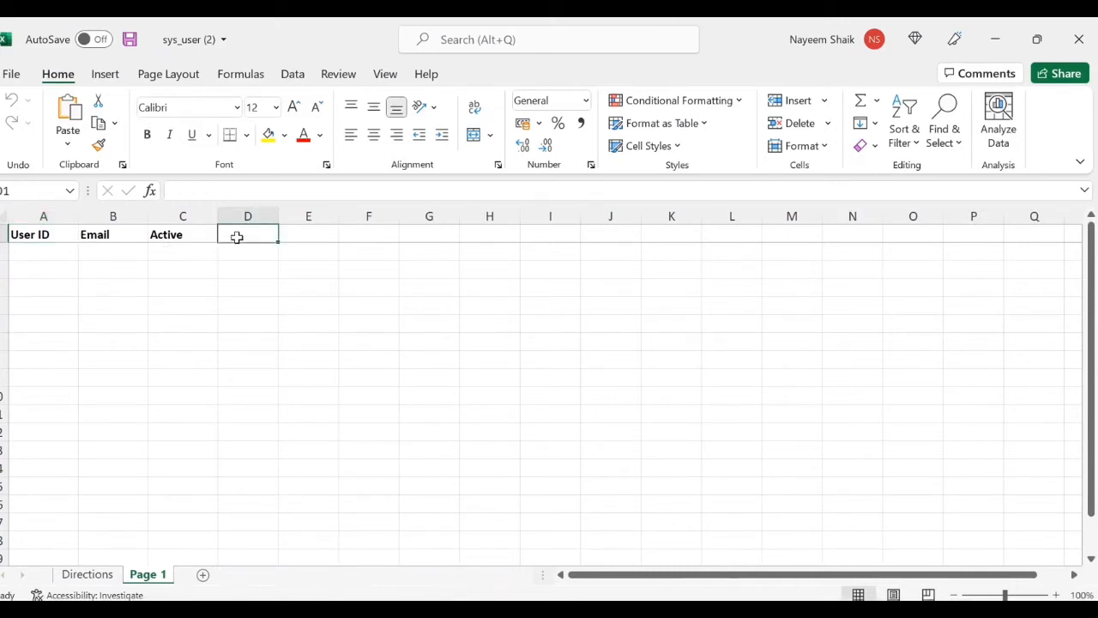
type("Name")
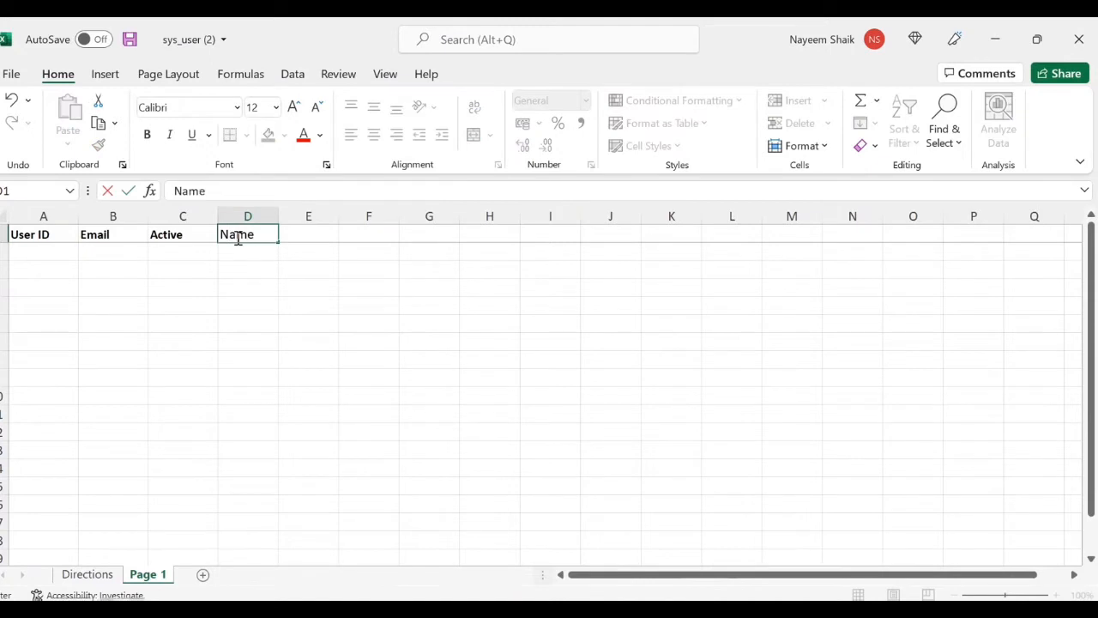
key("BackSpace")
key("BackSpace")
key("BackSpace")
key("BackSpace")
type("Flrst")
type(" Name")
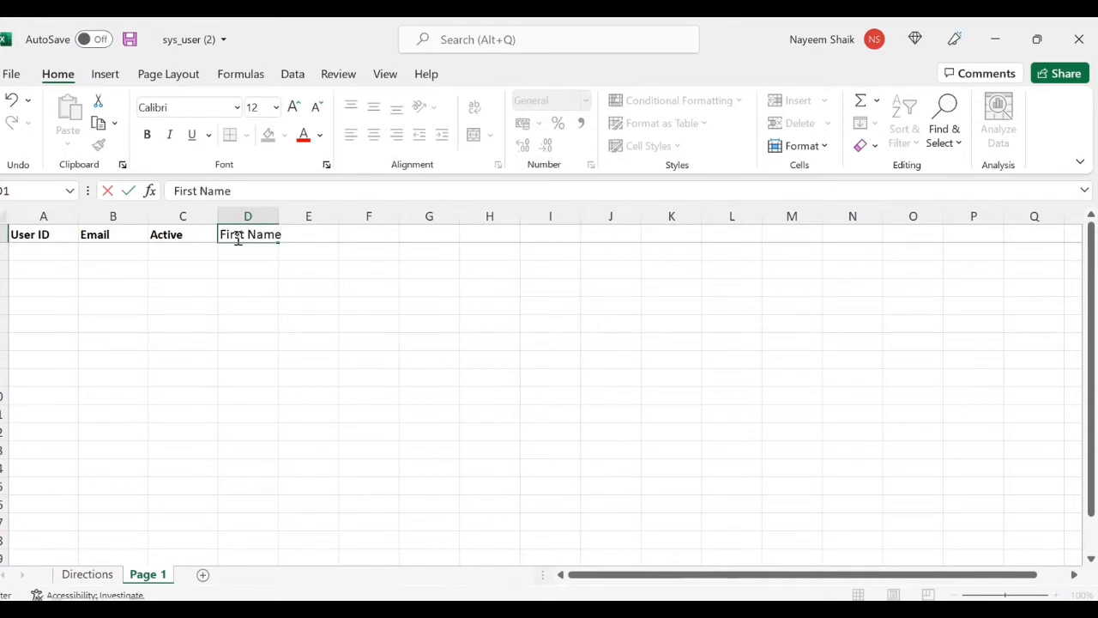
Add the column heading Last Name in cell E1.
key("Tab")
type("Lsat")
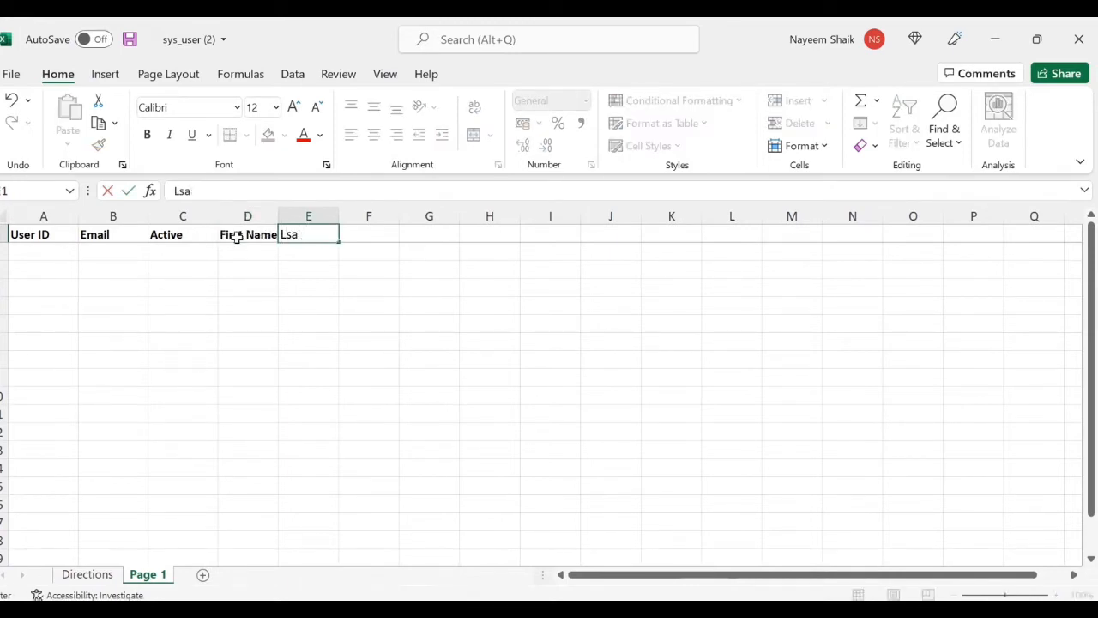
key("BackSpace")
key("BackSpace")
type("ast Name")
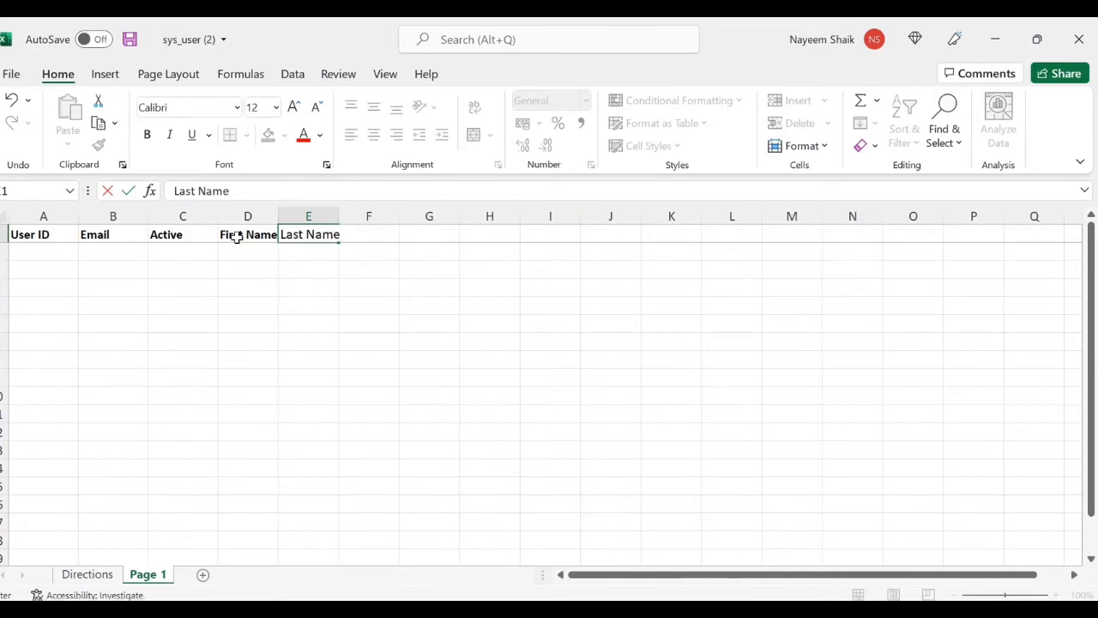
key("Tab")
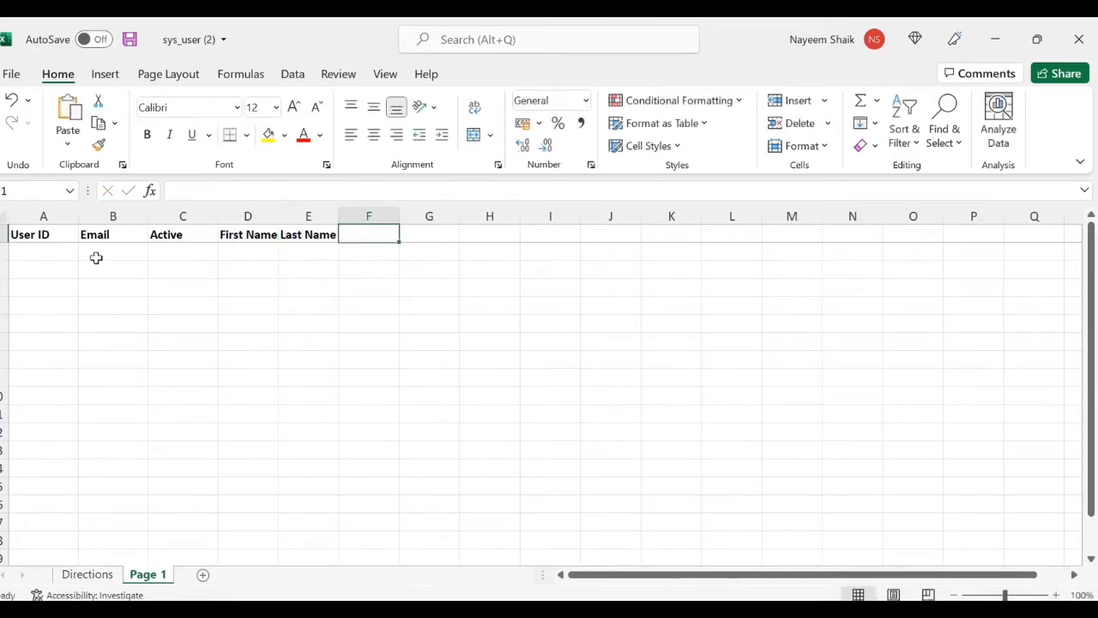
Enter user ID 1234 and the user's dummy e-mail address in row 2, and widen the Email column to fit it.
left_click(61, 253)
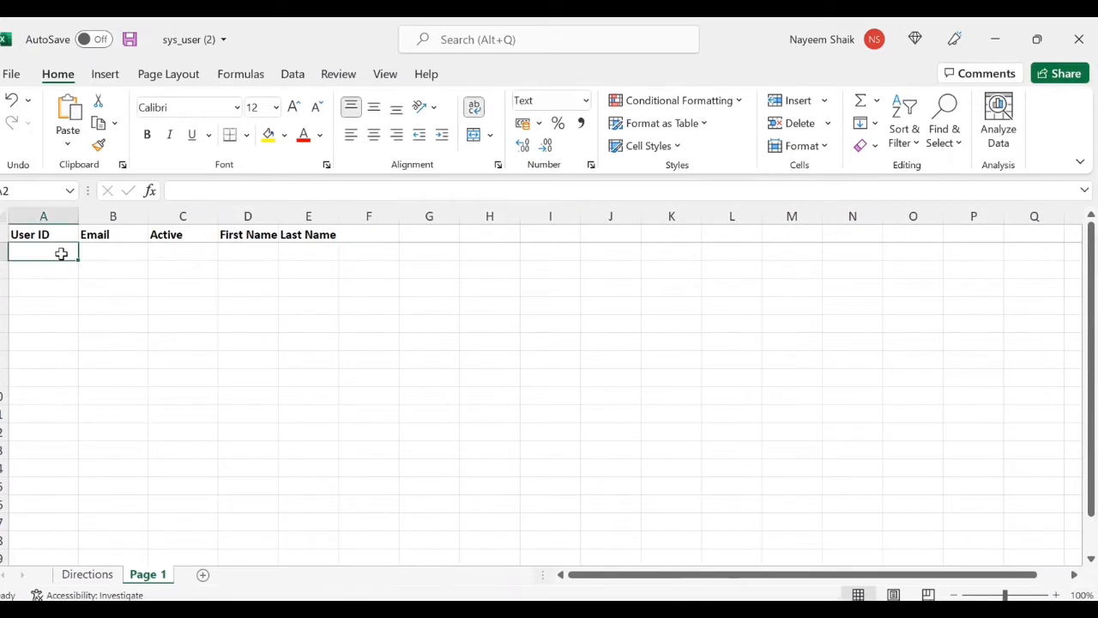
type("1234")
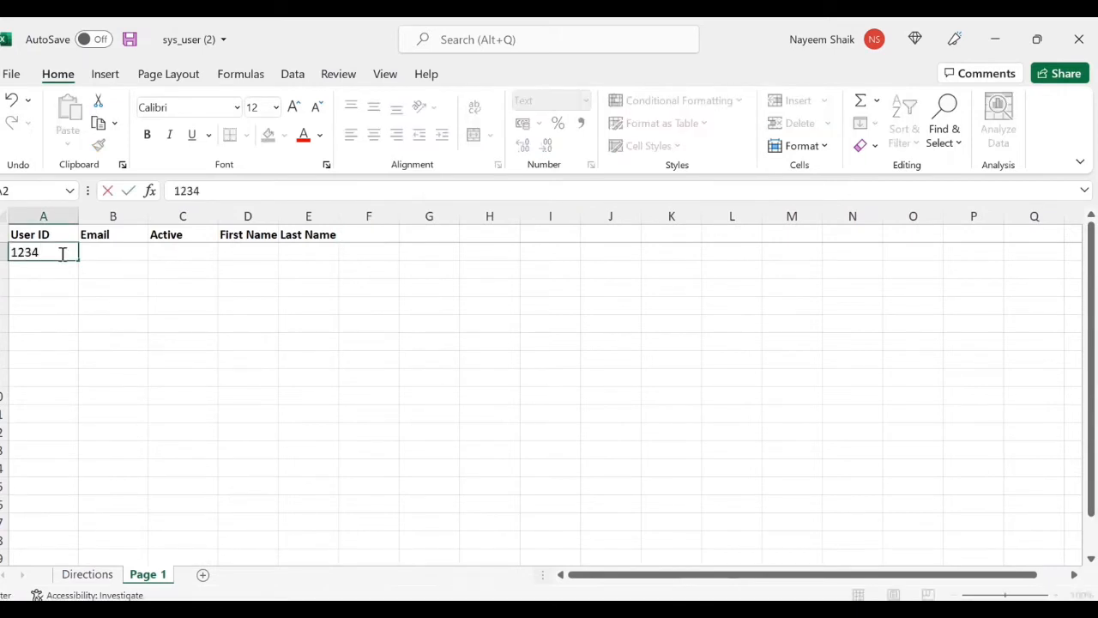
left_click(111, 256)
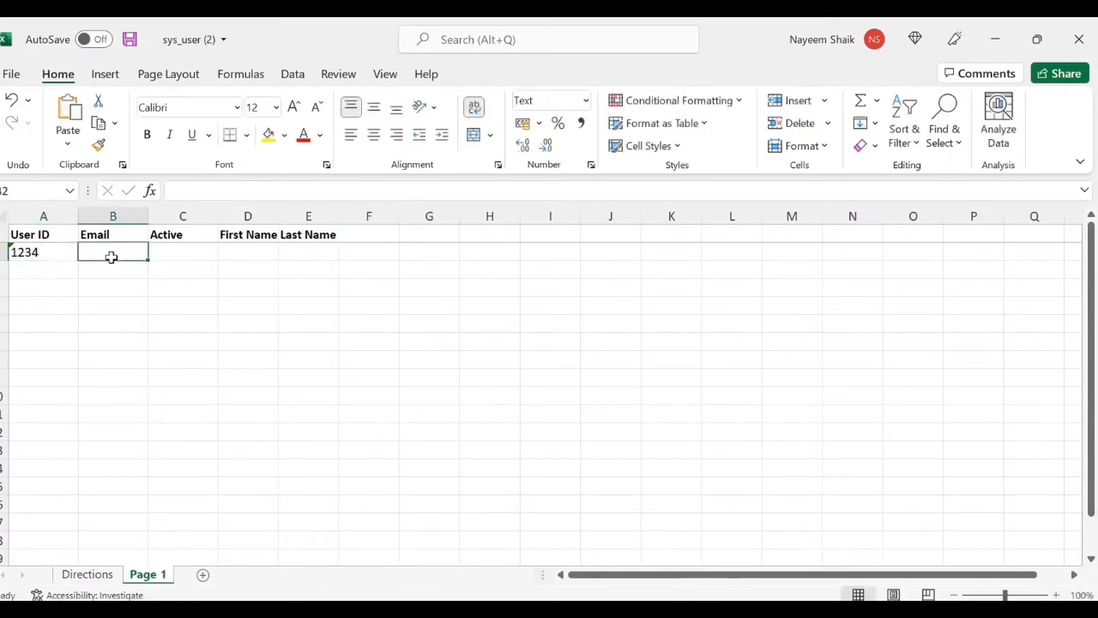
type("1234@")
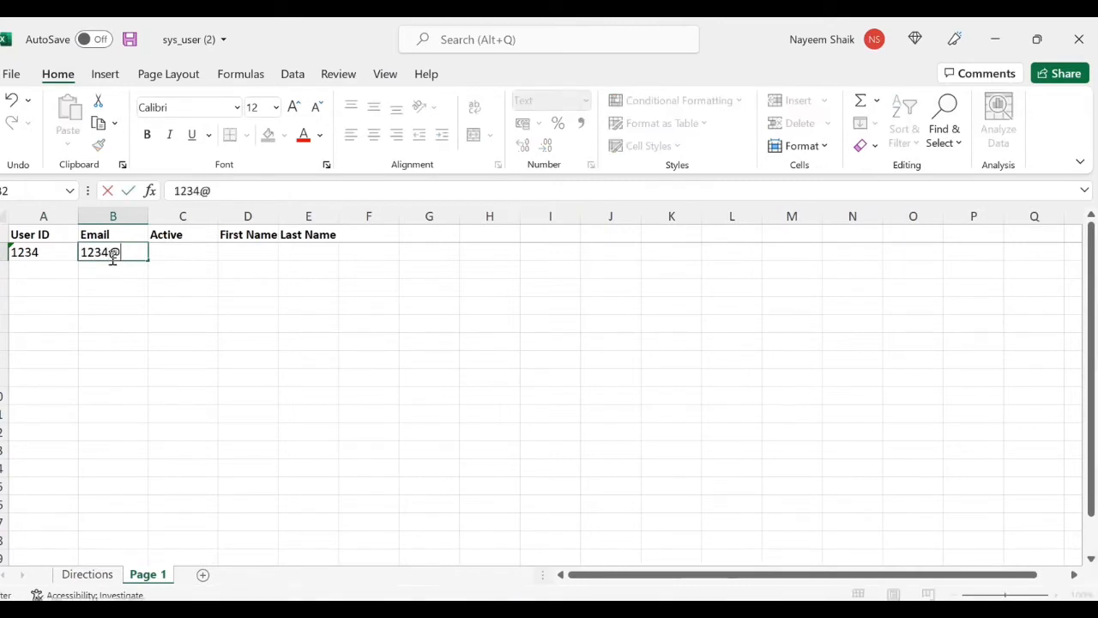
type("dummy.com")
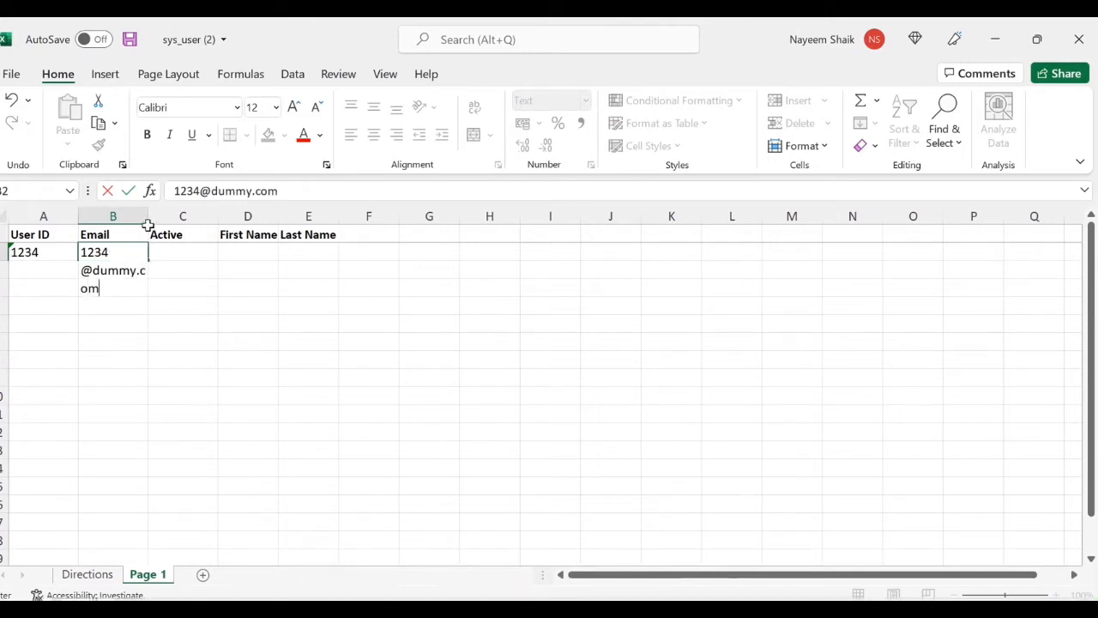
left_click_drag(146, 227, 167, 215)
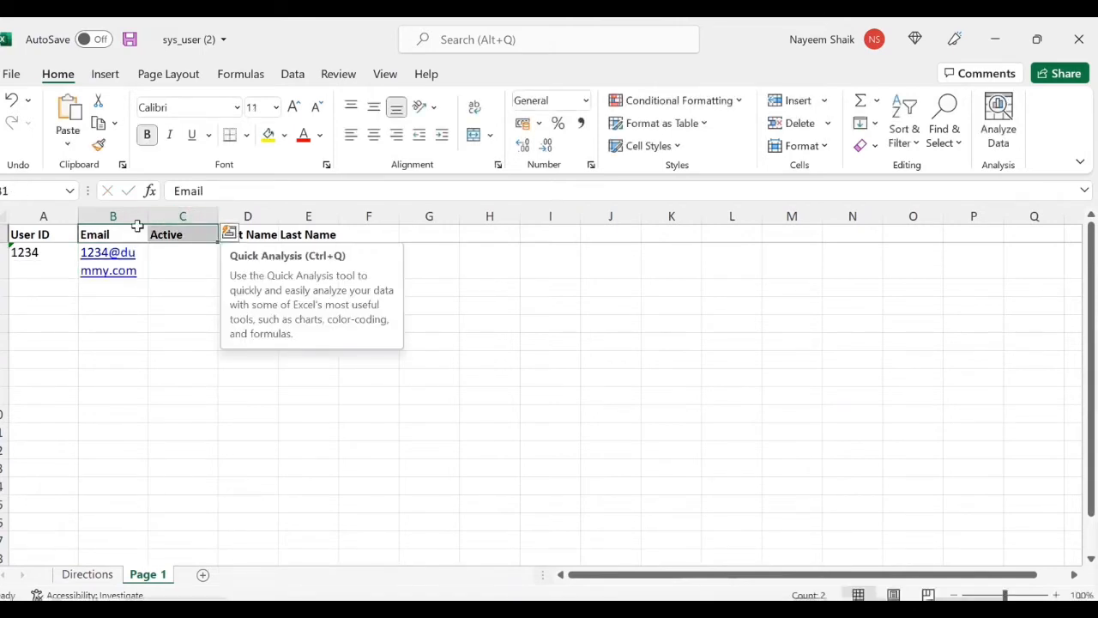
left_click_drag(148, 216, 205, 218)
Complete row 2 with Active set to TRUE, first name 12 and last name 34.
left_click(238, 253)
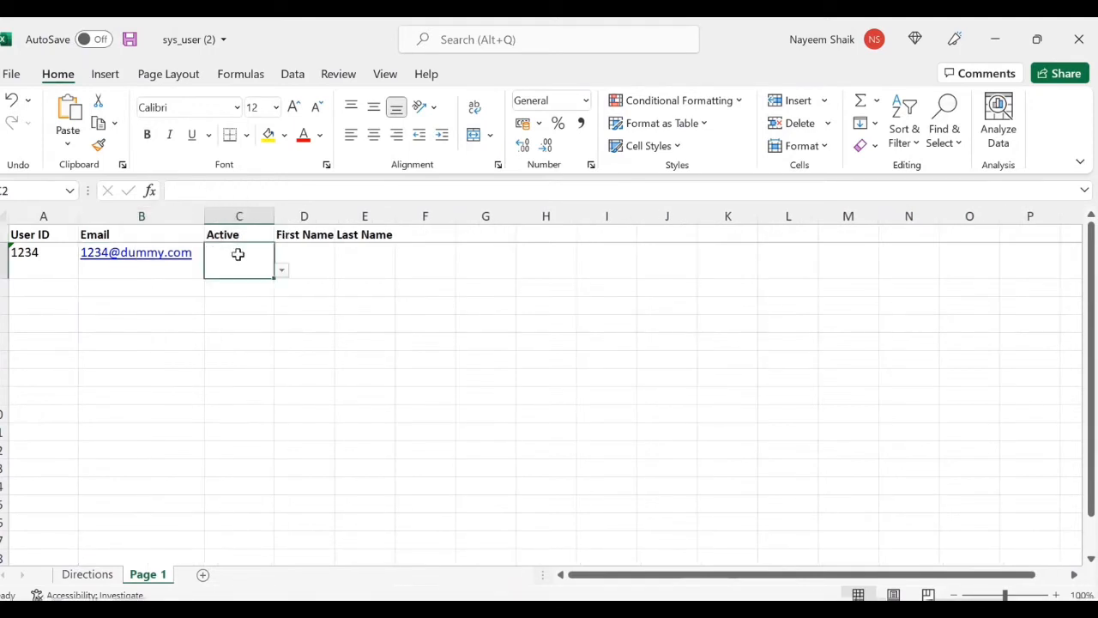
left_click(282, 271)
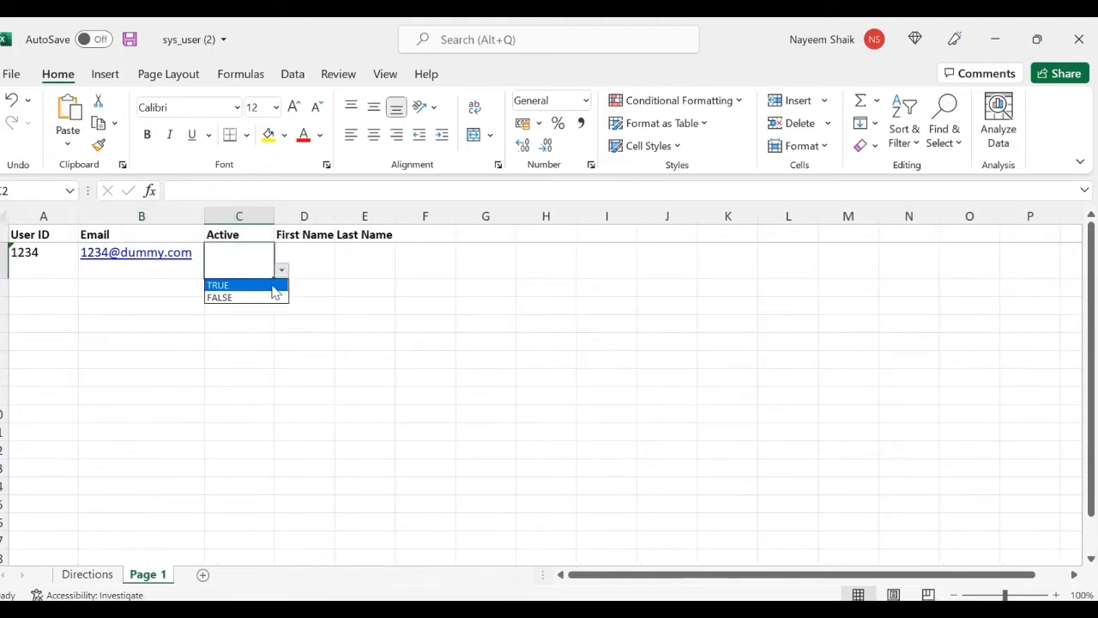
left_click(269, 286)
left_click(303, 268)
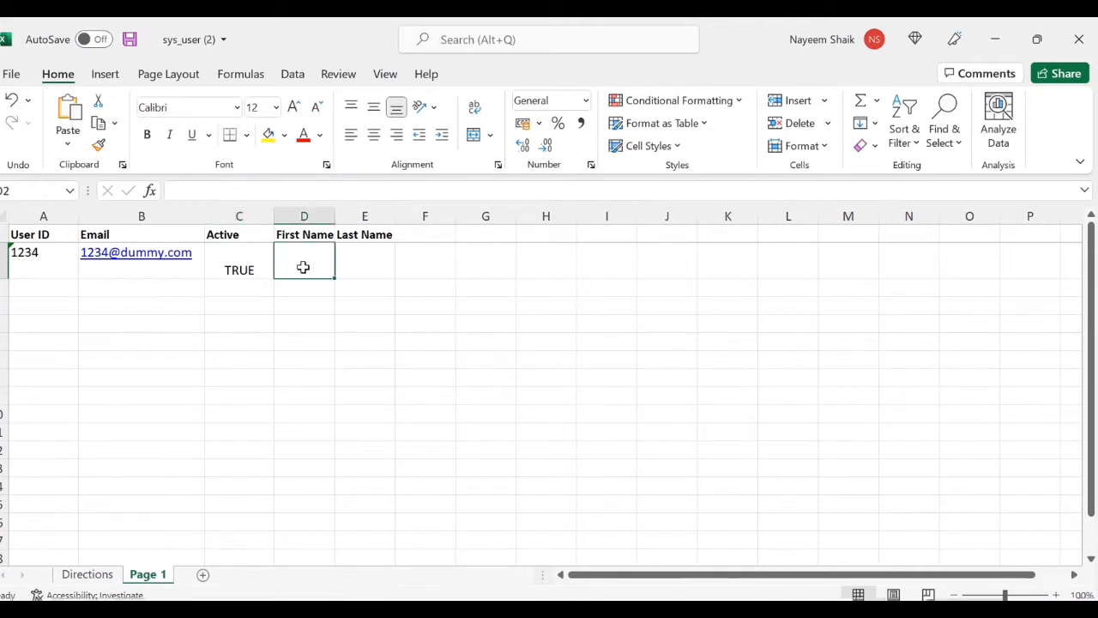
type("12")
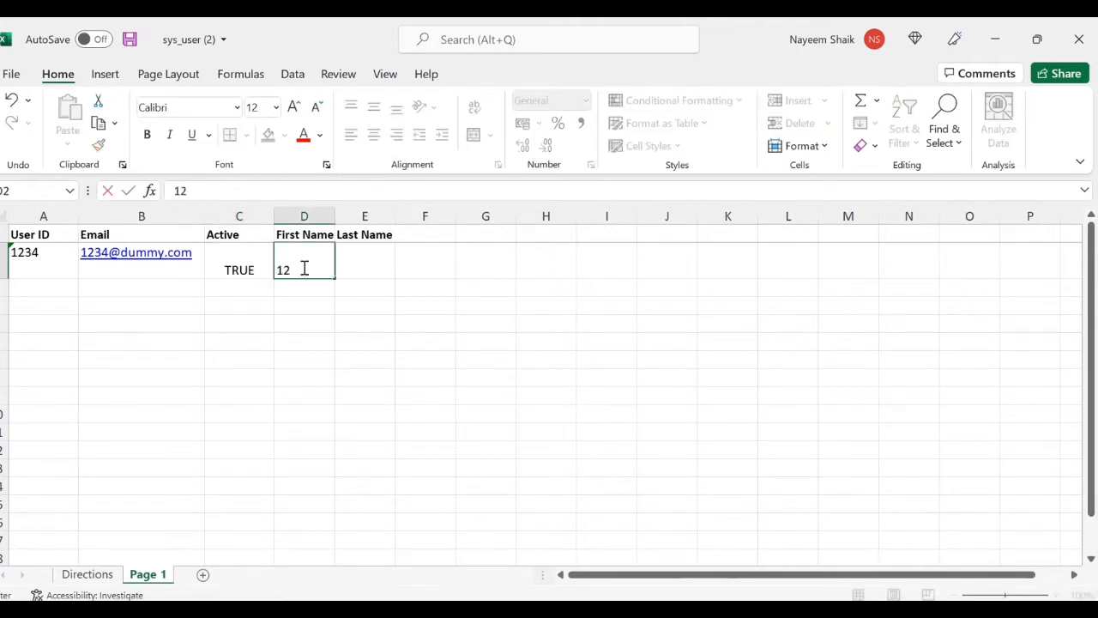
key("Tab")
type("34")
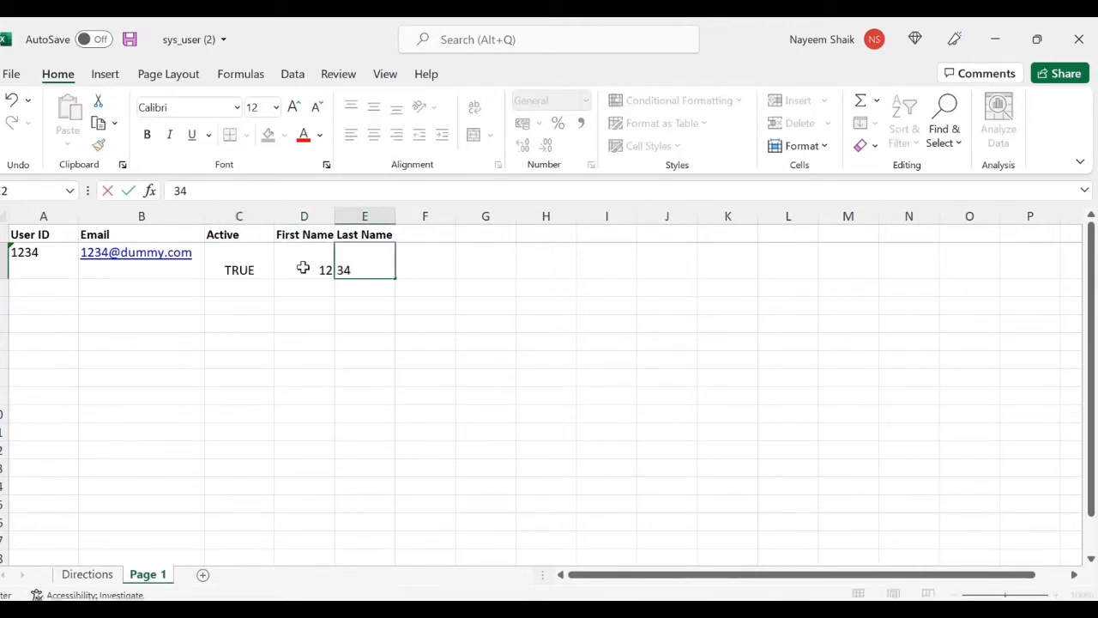
Enter user ID 12345 and the second user's dummy e-mail address in row 3.
left_click(63, 290)
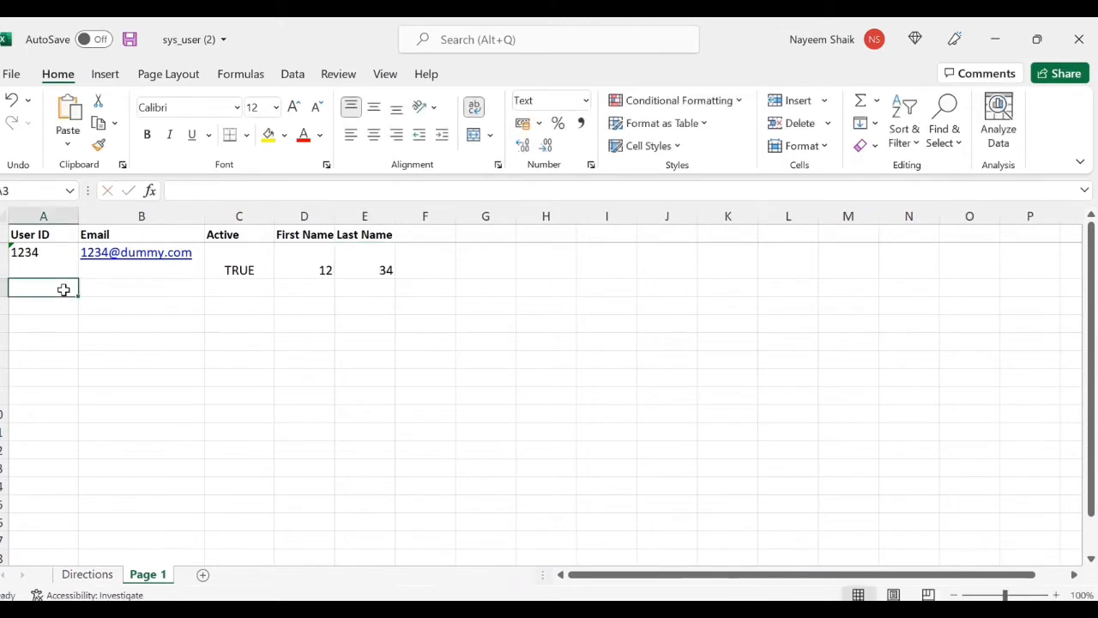
type("12345")
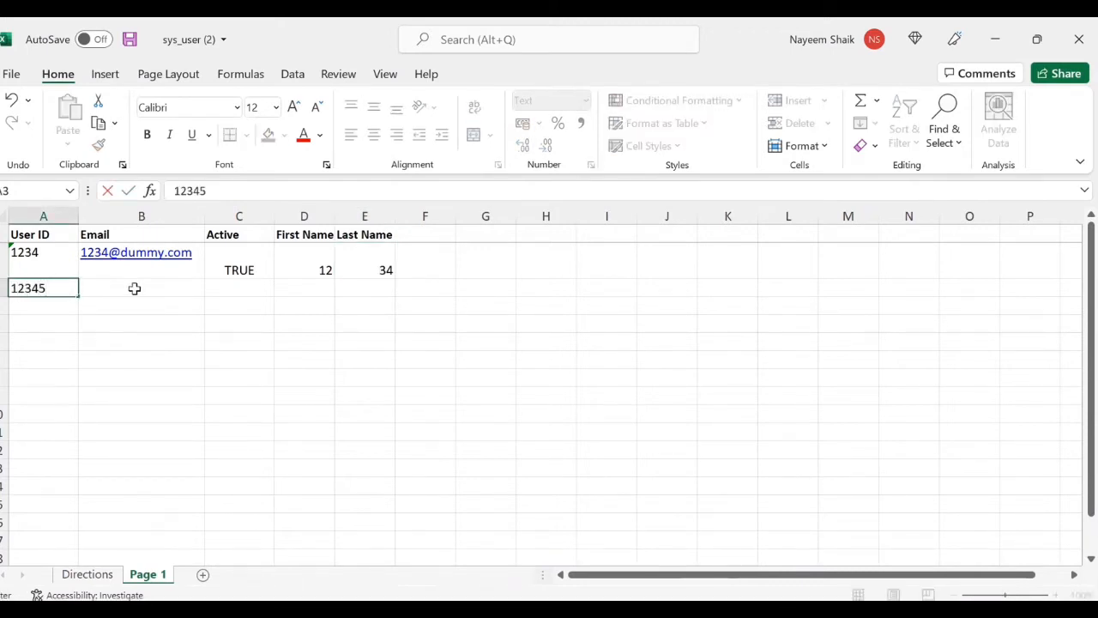
left_click(135, 289)
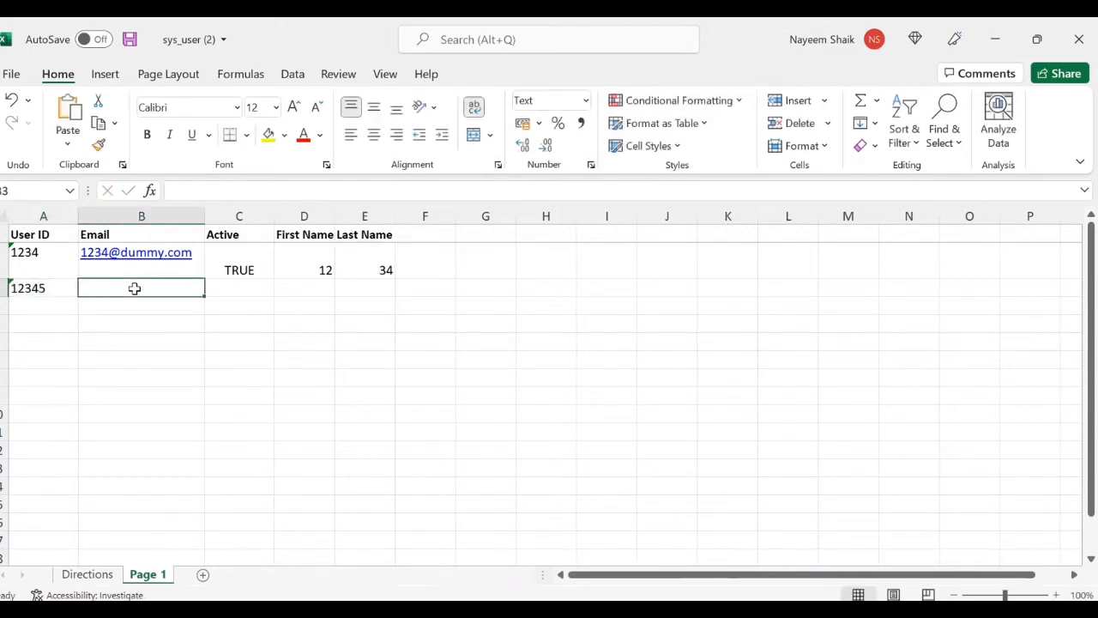
type("12345")
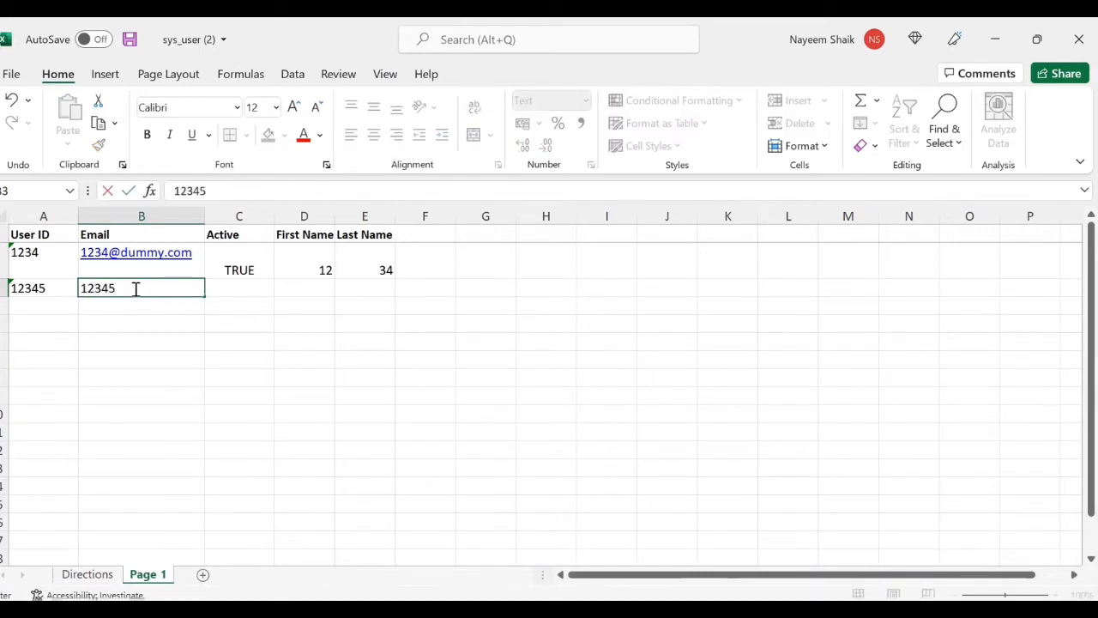
type("@dummy.")
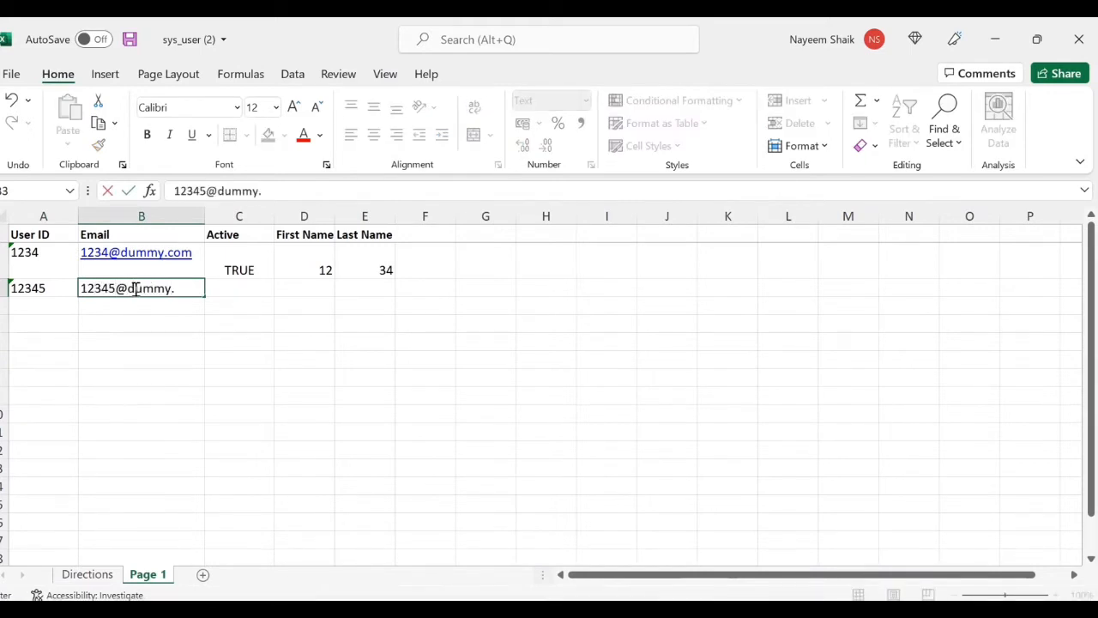
type("com")
key("Tab")
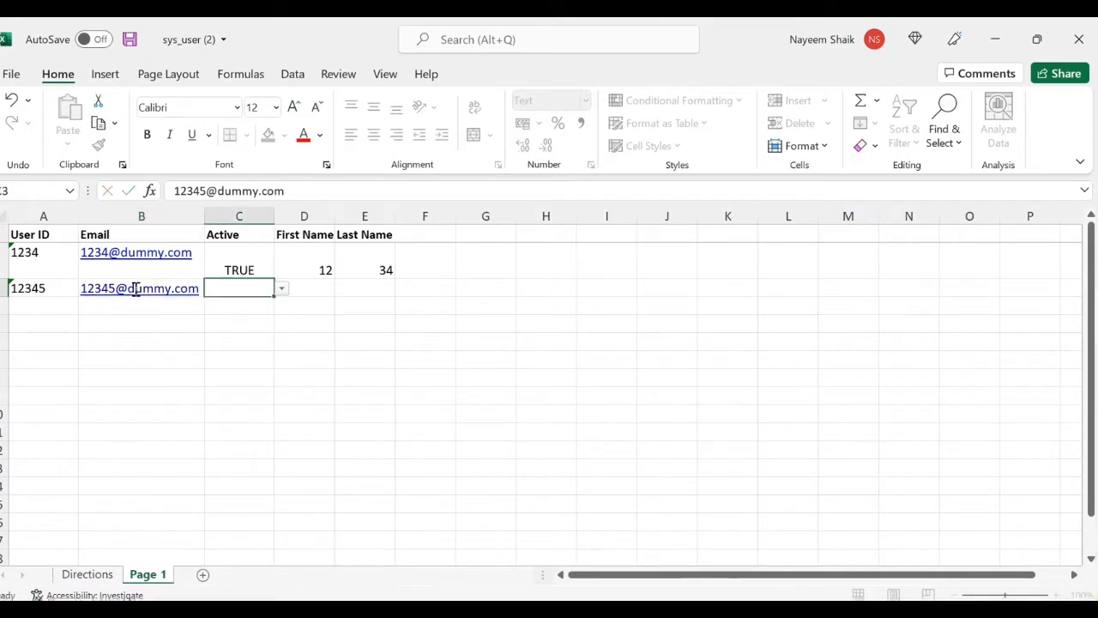
Set the Active value of the second user in row 3 to FALSE.
key("Down")
key("Up")
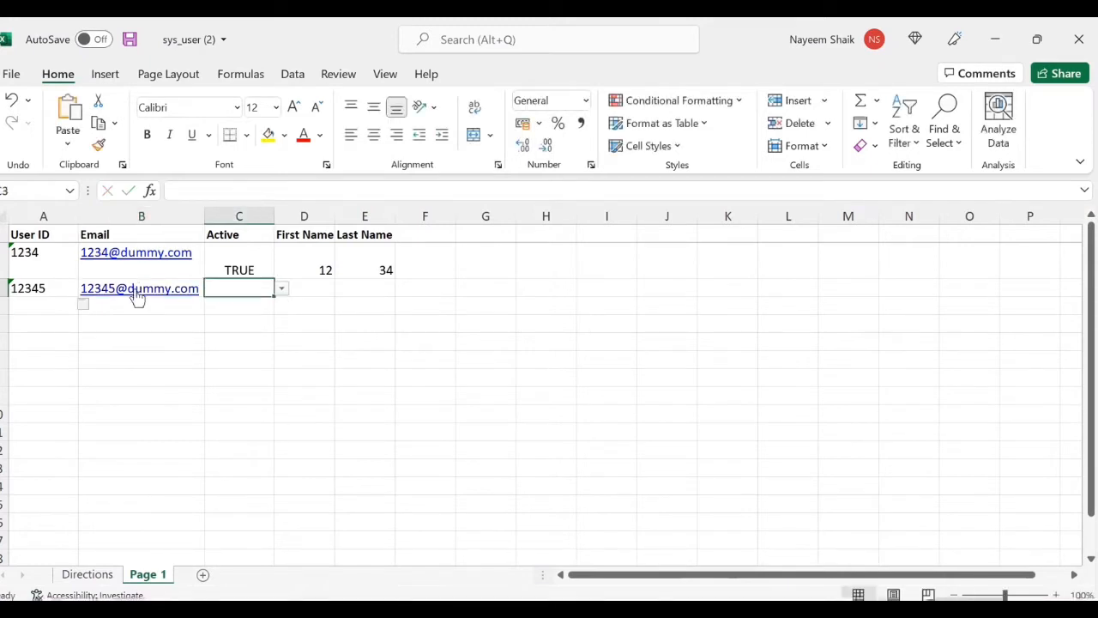
left_click(281, 295)
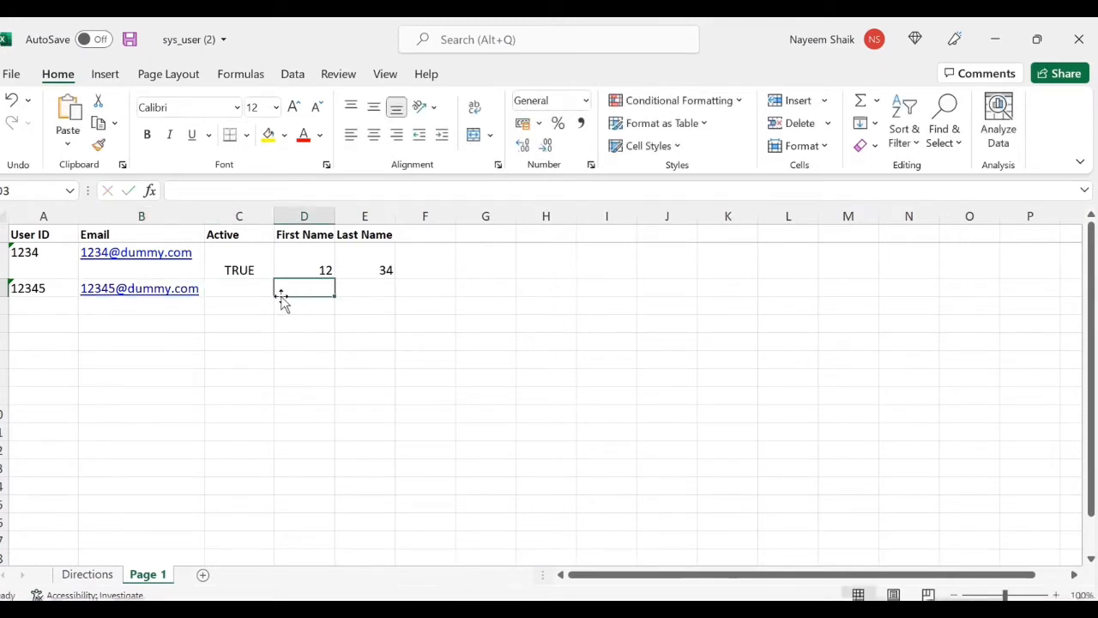
left_click(258, 293)
left_click(282, 289)
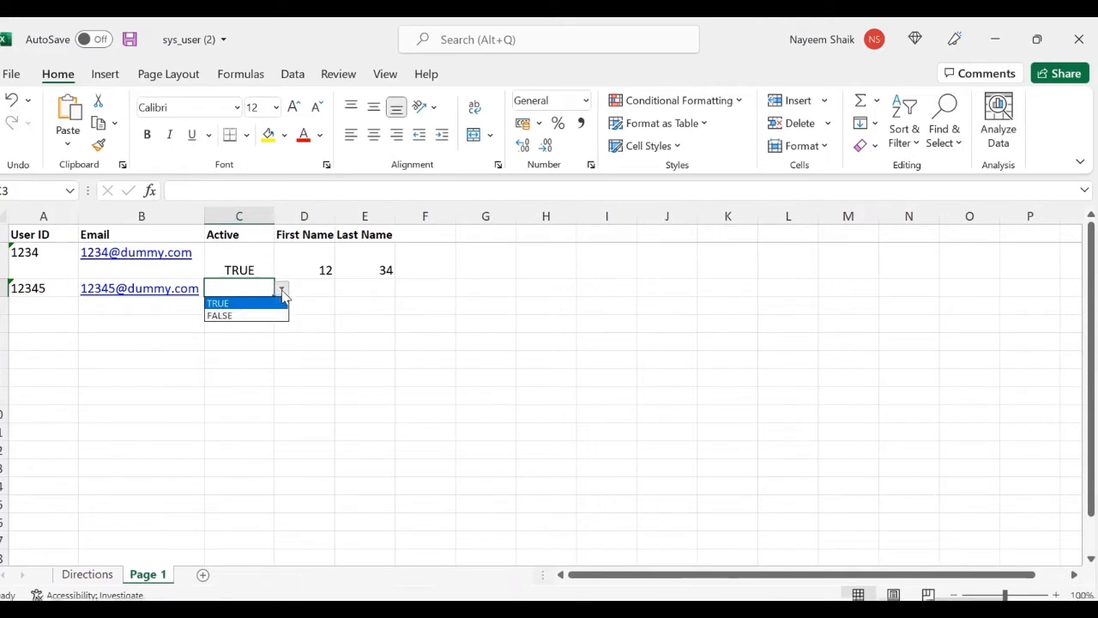
left_click(253, 313)
left_click(317, 300)
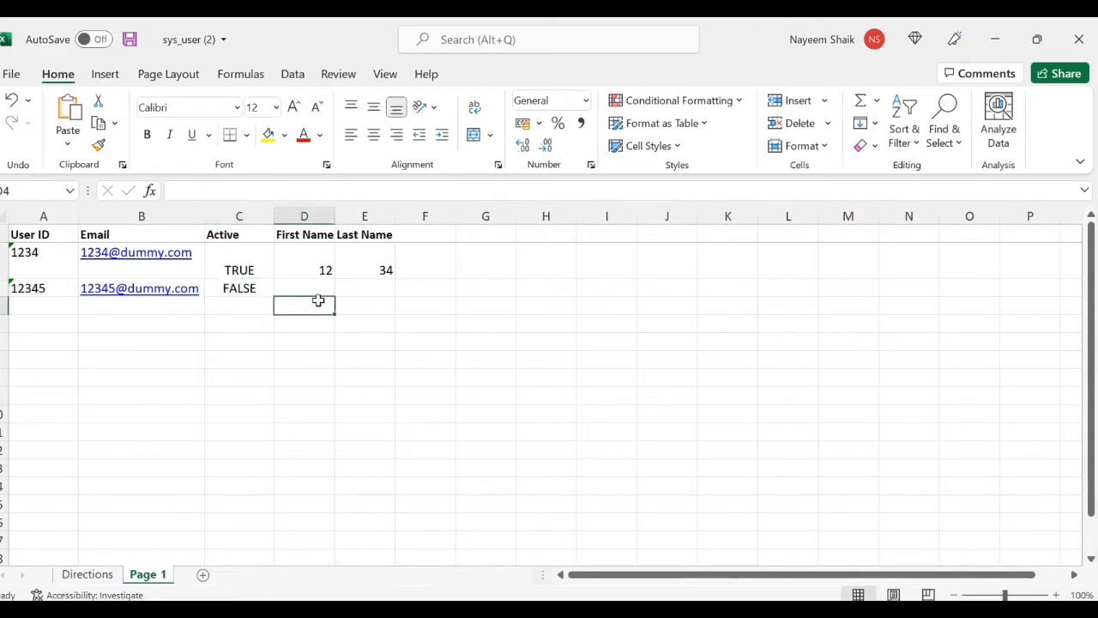
Enter first name 123 and last name 45 for the second user in row 3, and save the workbook.
left_click(330, 286)
type("123")
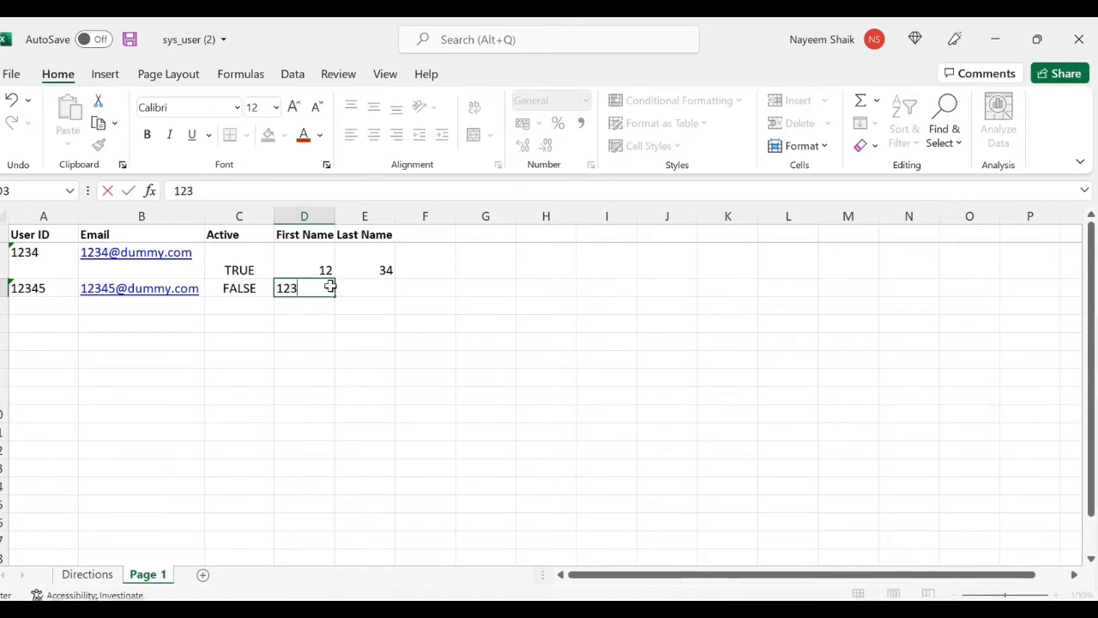
key("Tab")
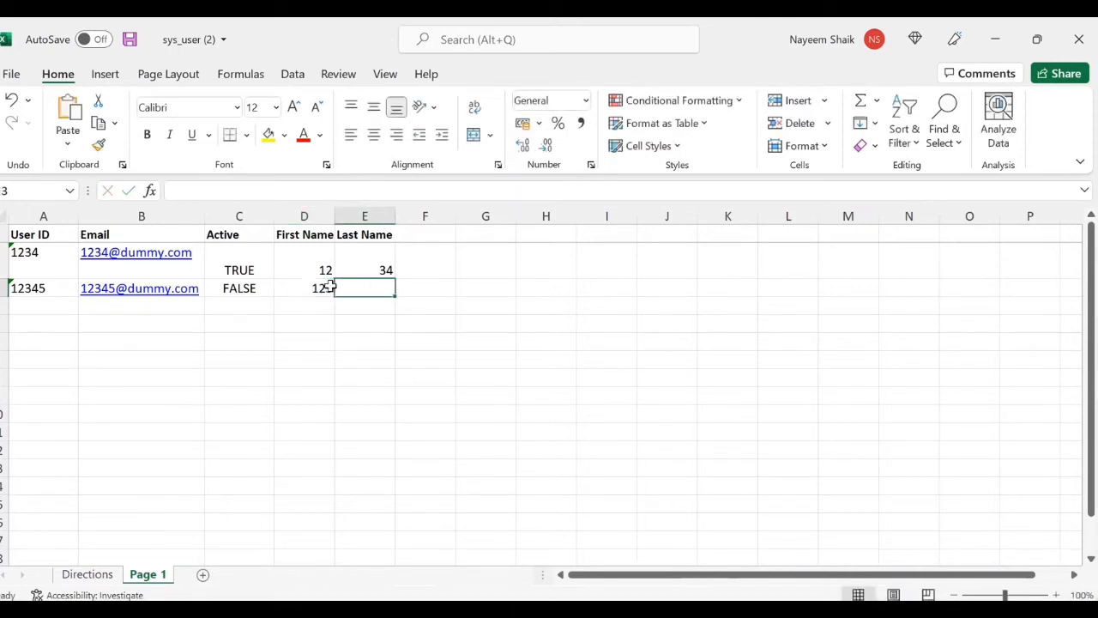
type("45")
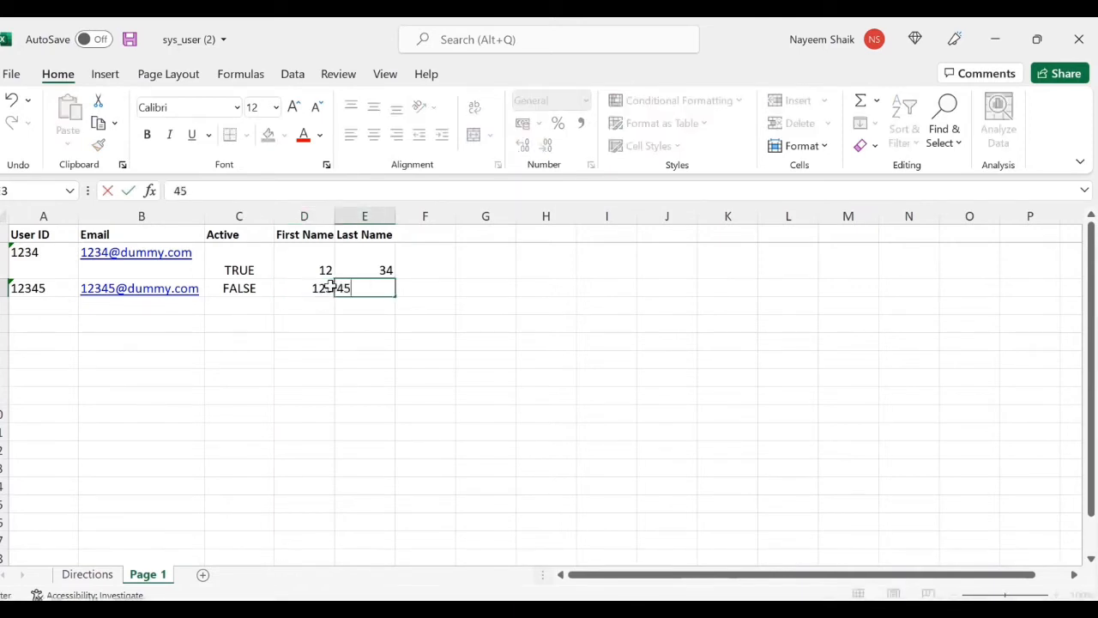
left_click(385, 376)
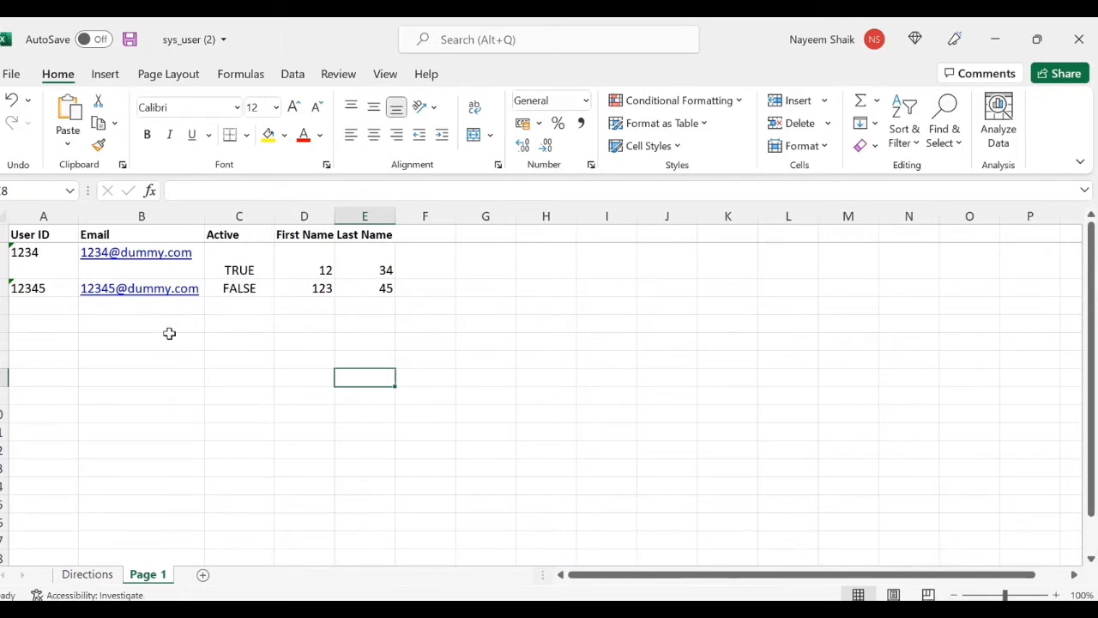
left_click(131, 41)
Switch to ServiceNow in the browser, upload sys_user (2) as the Excel template file and preview the imported data.
left_click(995, 40)
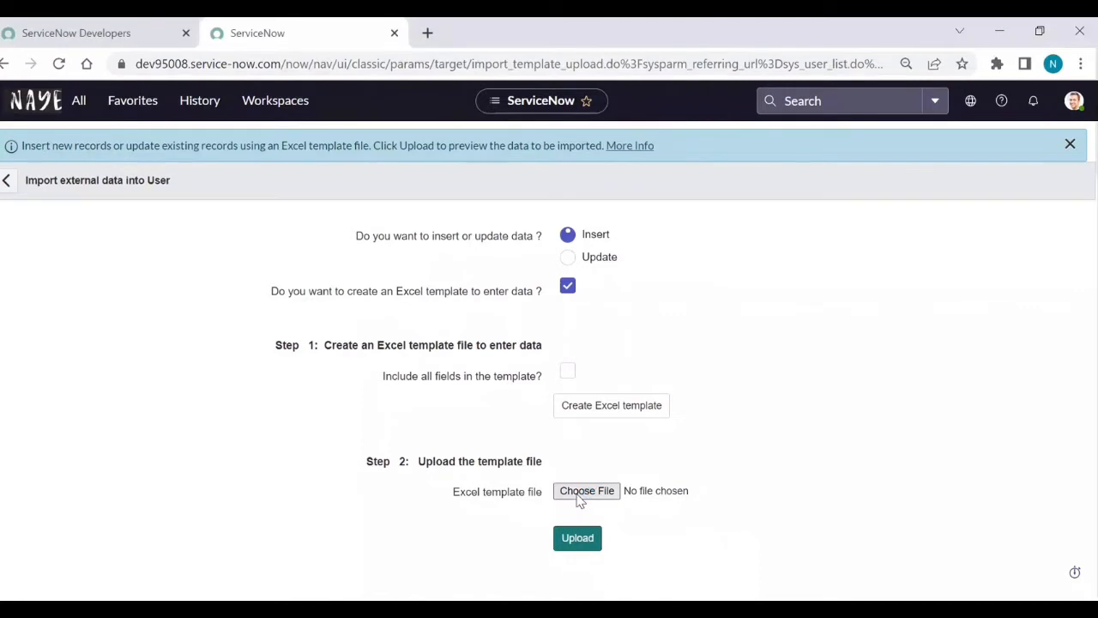
left_click(579, 496)
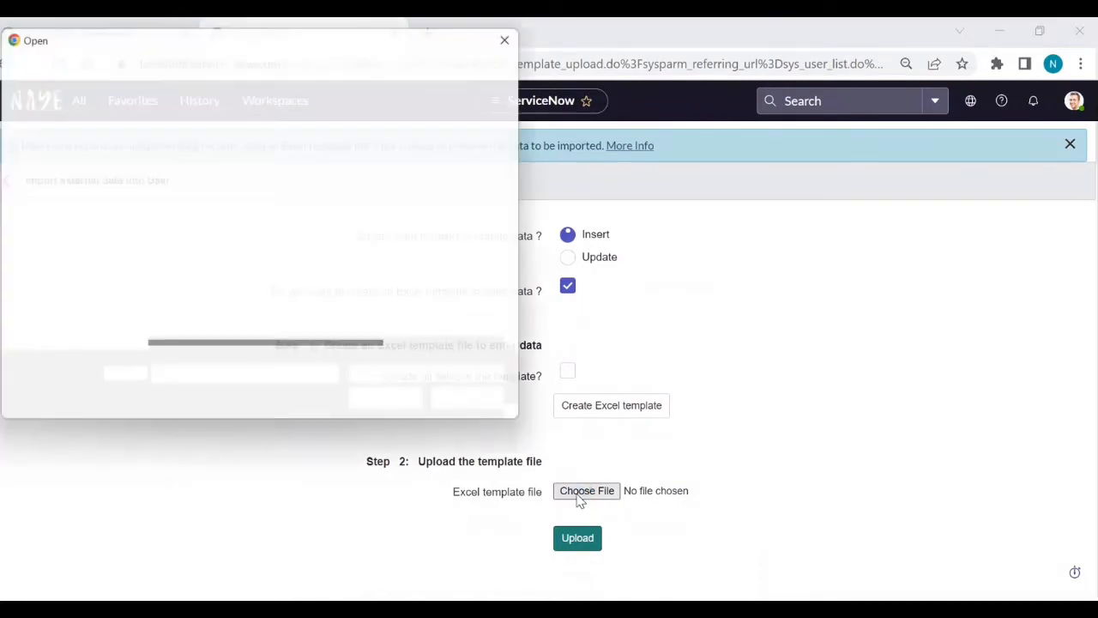
left_click(215, 184)
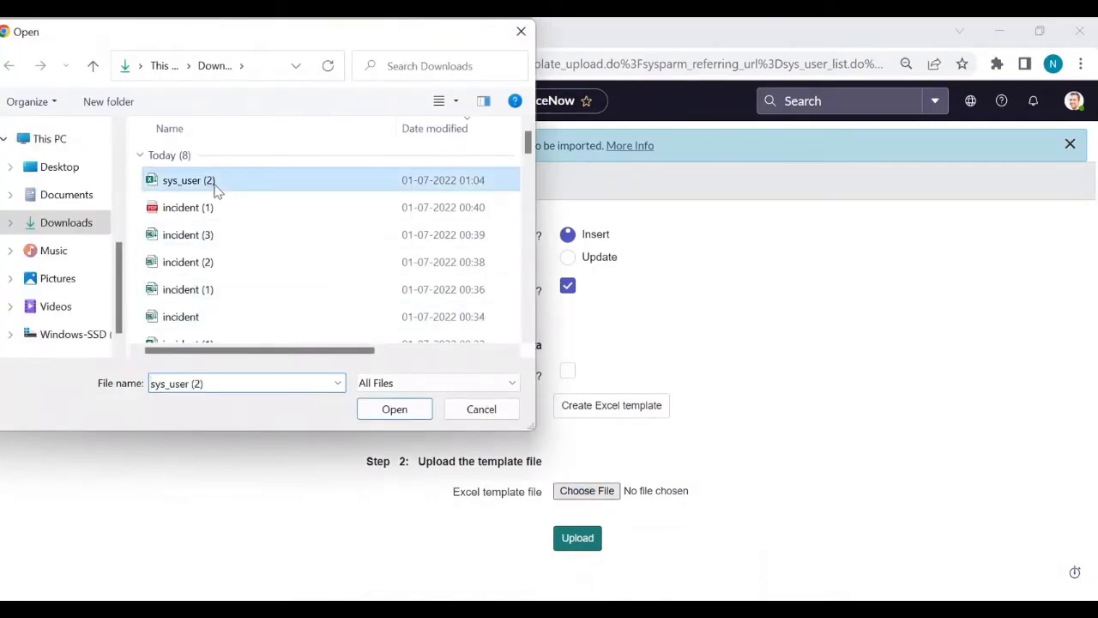
left_click(394, 409)
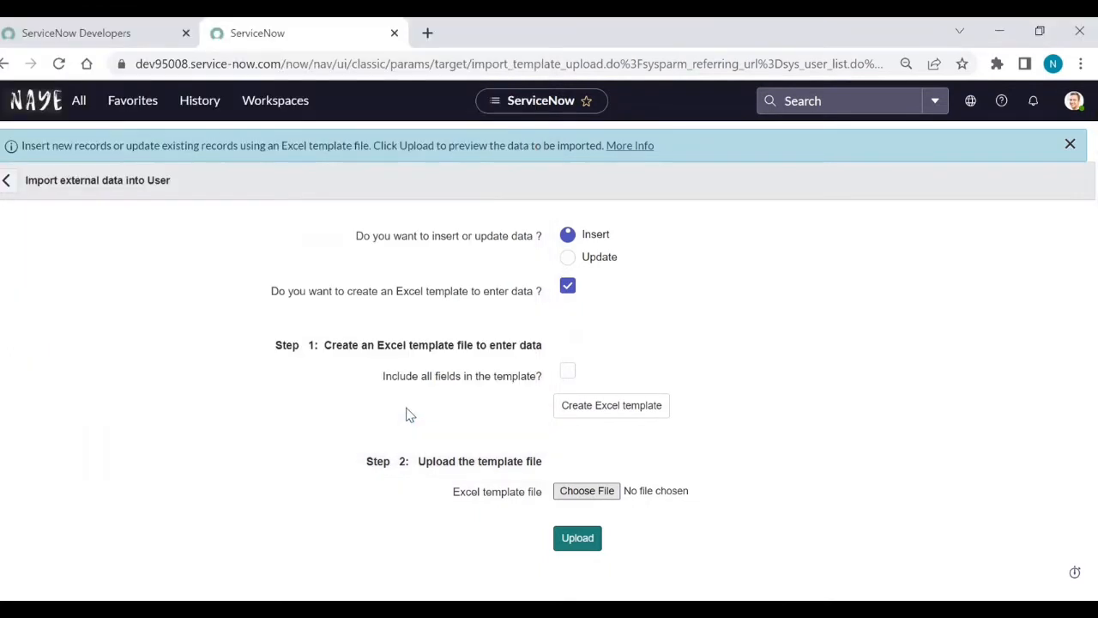
left_click(596, 544)
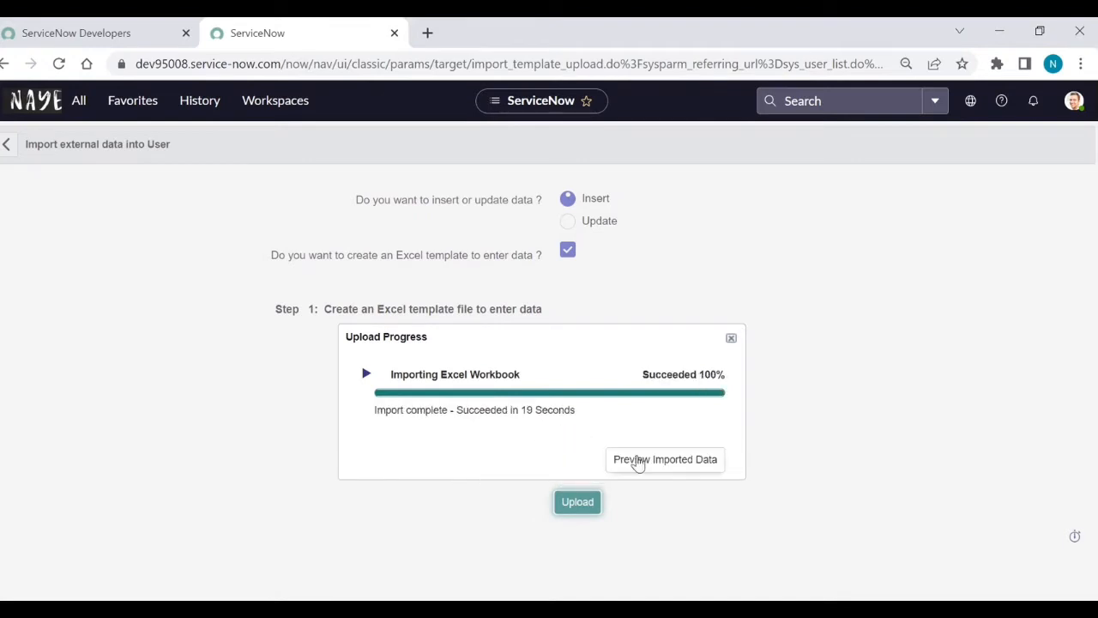
left_click(639, 461)
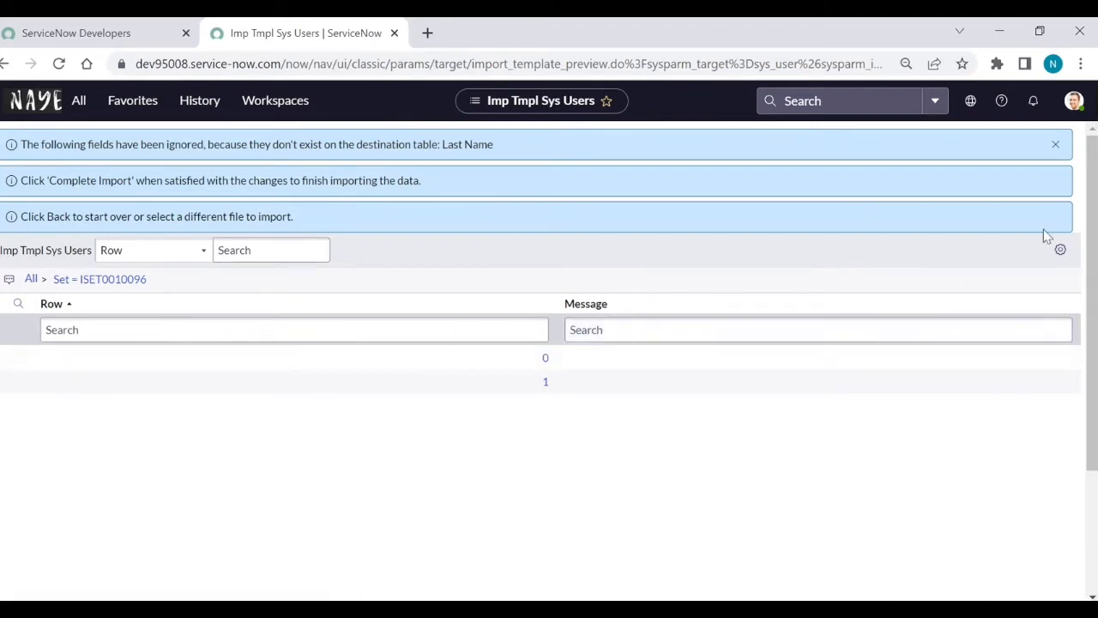
Dismiss the import messages and add the Email, First Name, Last Name and User ID columns to the import preview list.
left_click(1056, 144)
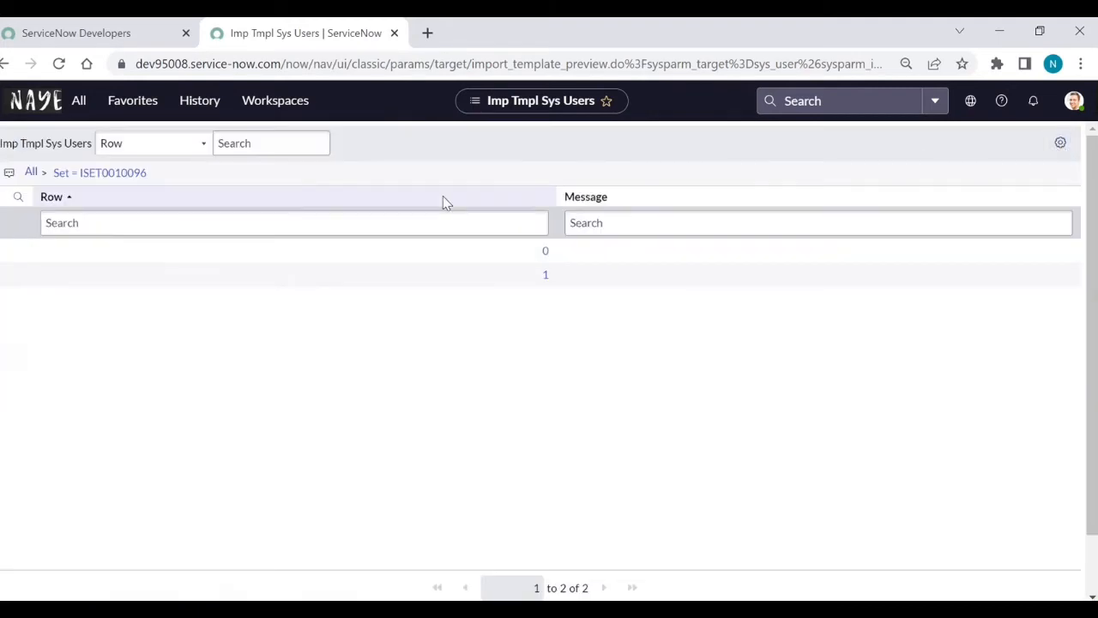
left_click(1060, 144)
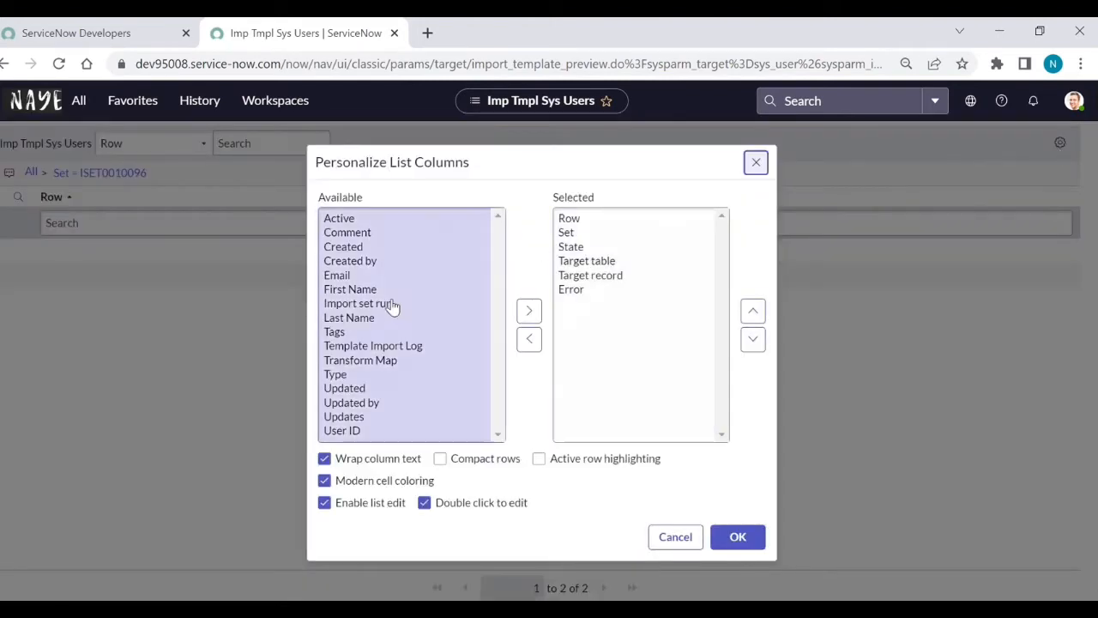
left_click(341, 278)
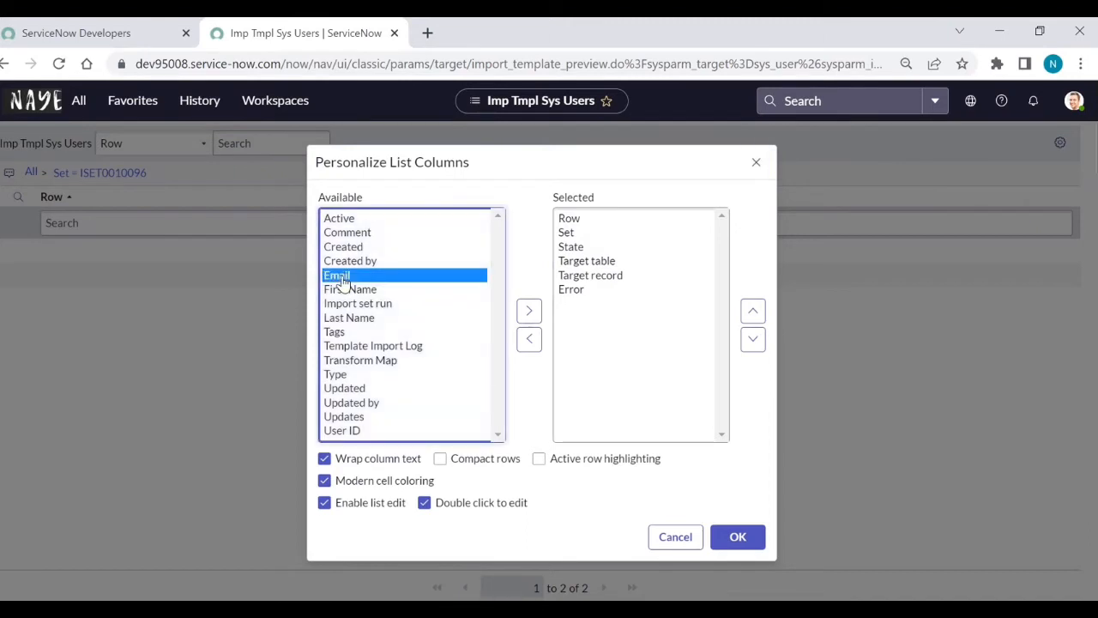
left_click(343, 291, "ctrl")
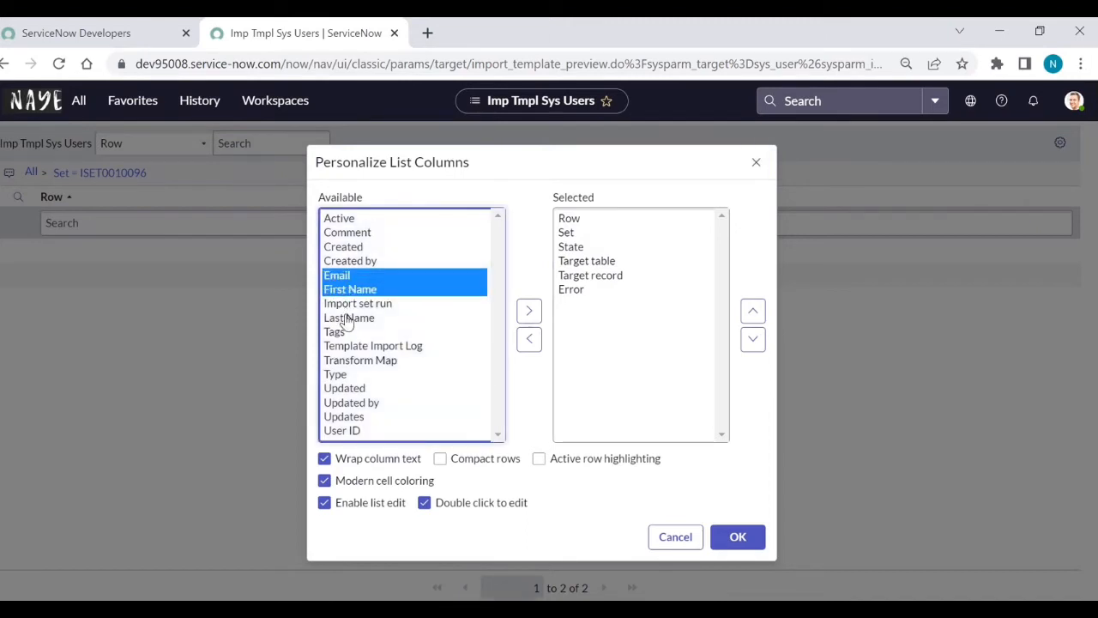
left_click(347, 319, "ctrl")
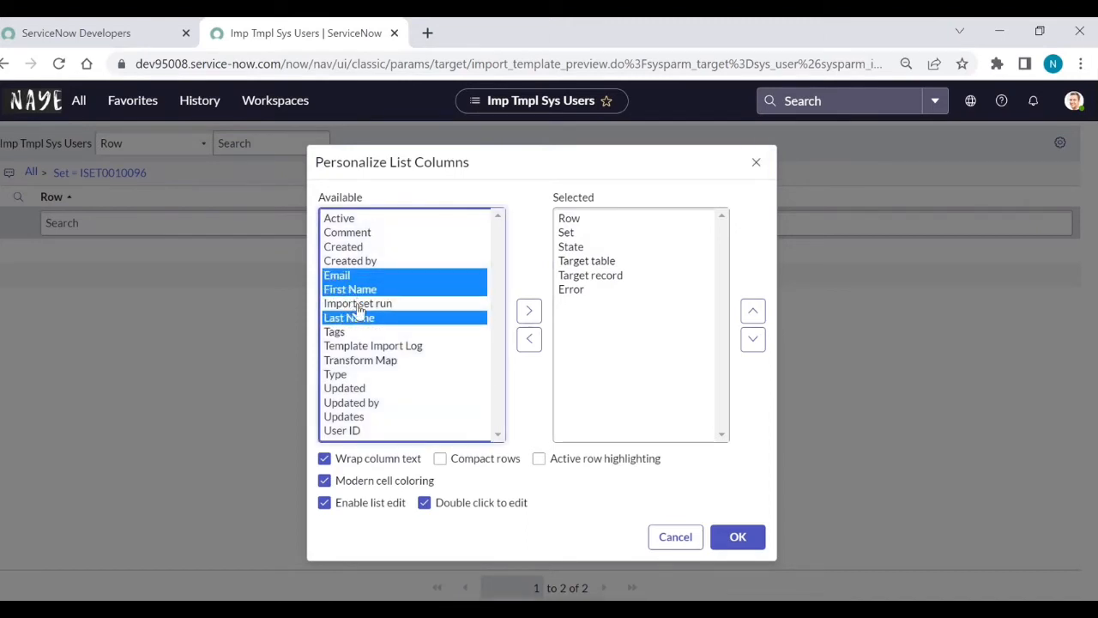
left_click(350, 431, "ctrl")
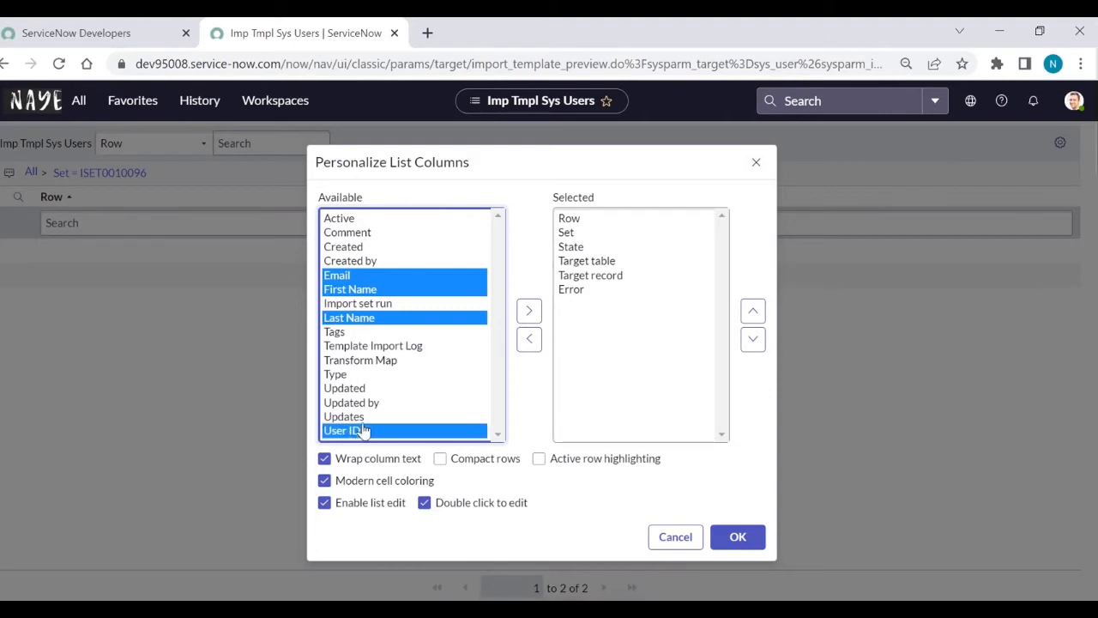
left_click(526, 319)
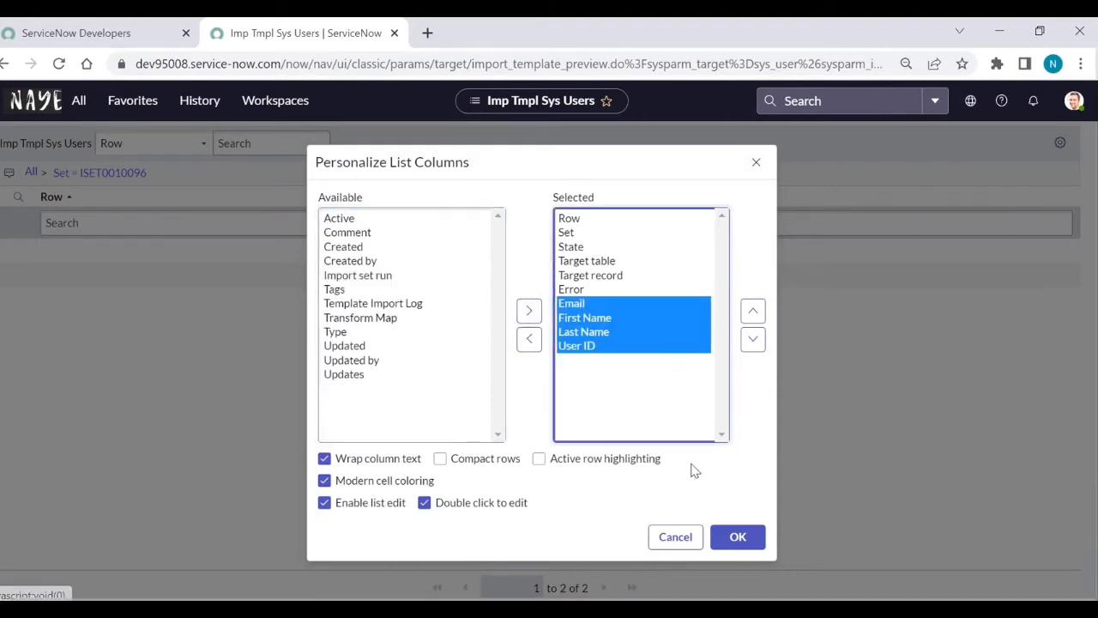
left_click(736, 540)
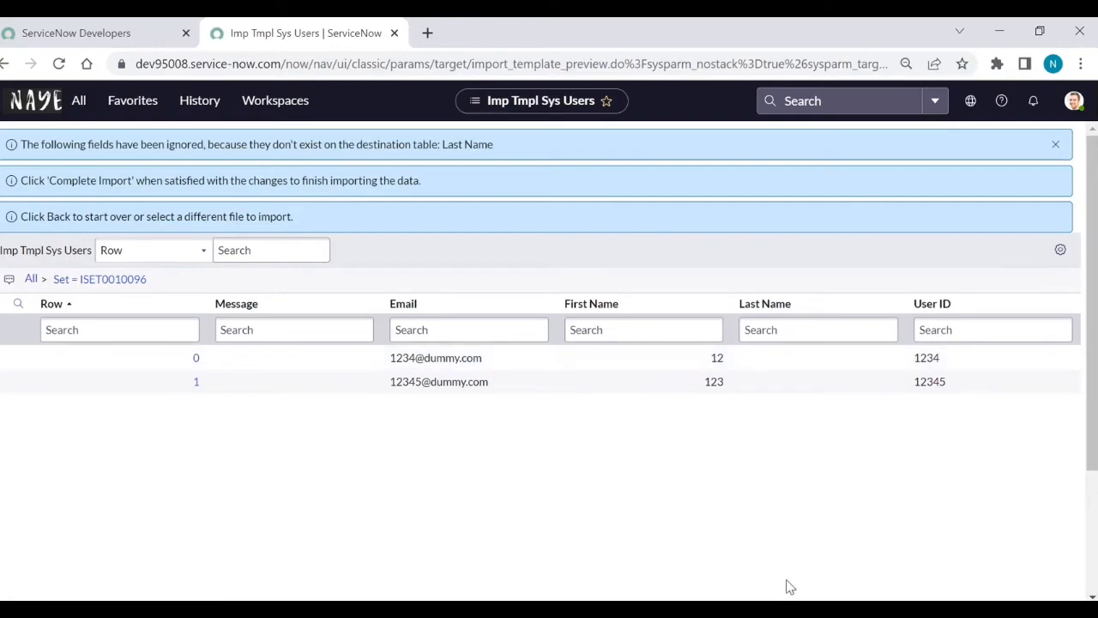
Check the Last Name column in the Excel workbook, and open the ServiceNow Users list in a new browser tab.
key("alt+Tab")
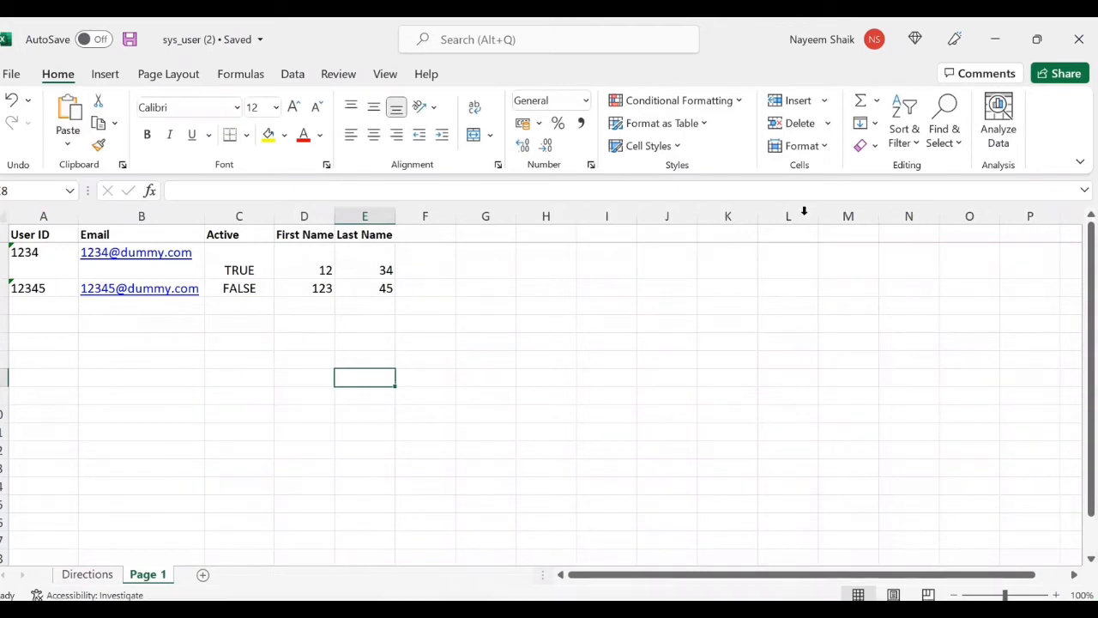
left_click(995, 38)
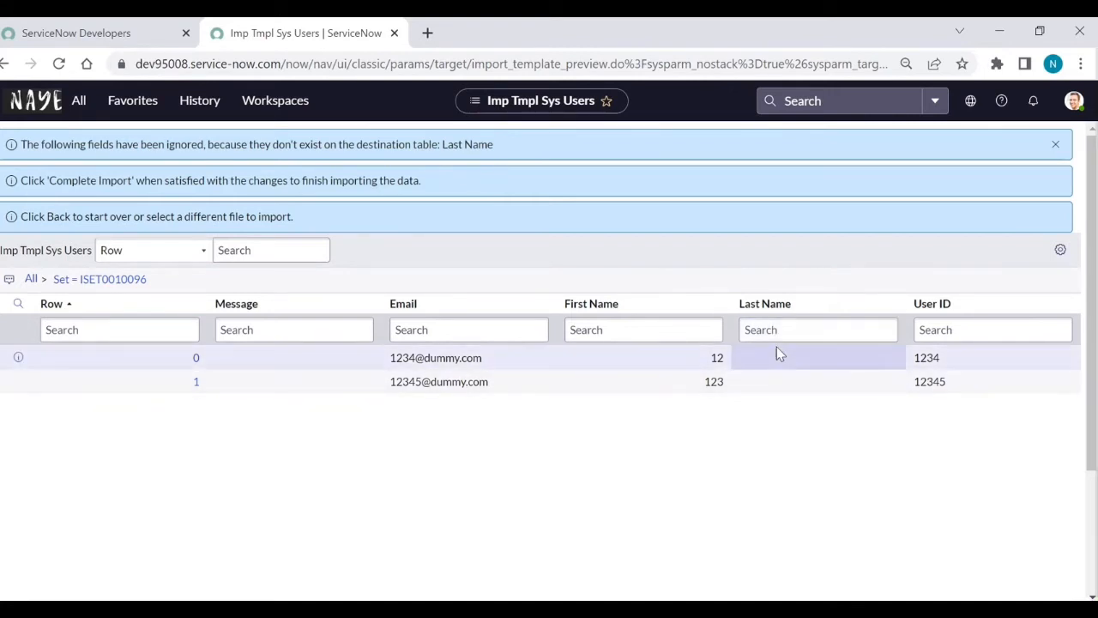
left_click(79, 110)
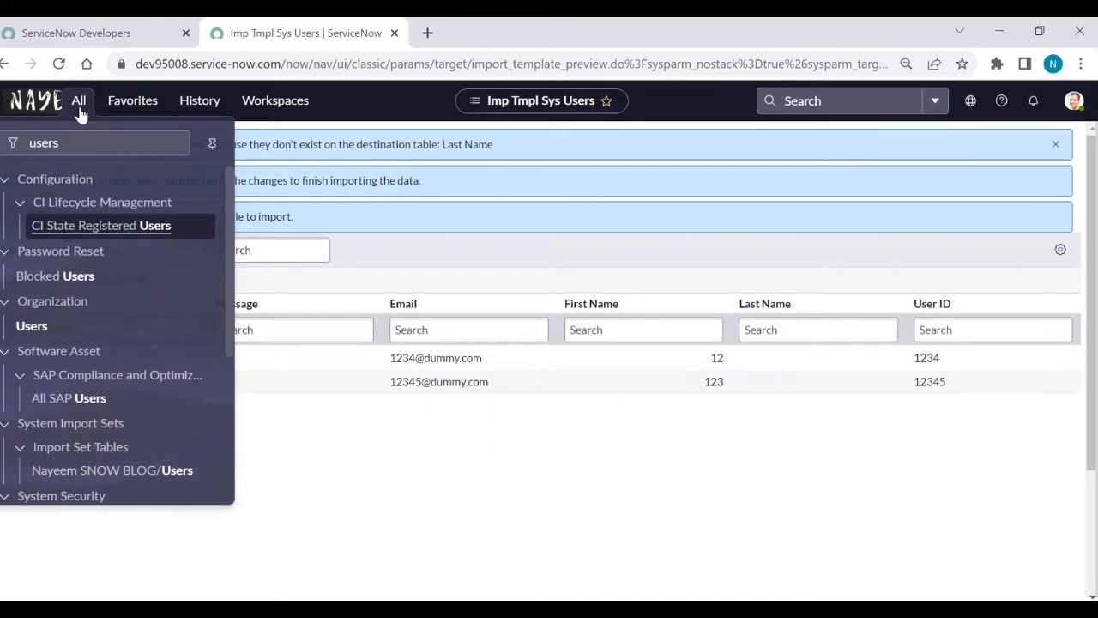
left_click(37, 331, "ctrl")
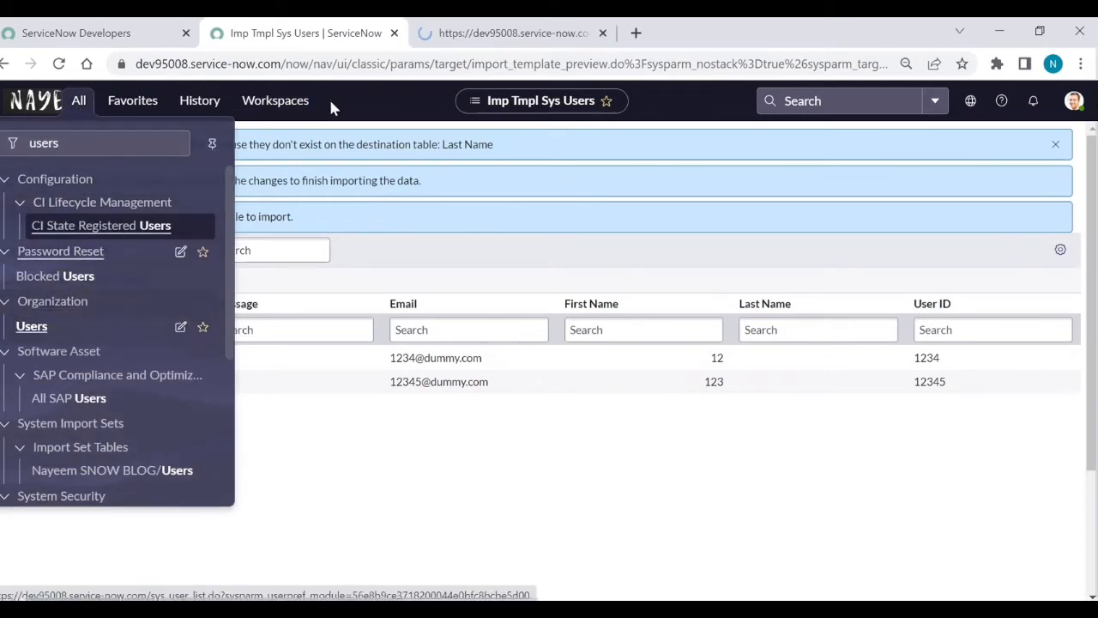
left_click(478, 36)
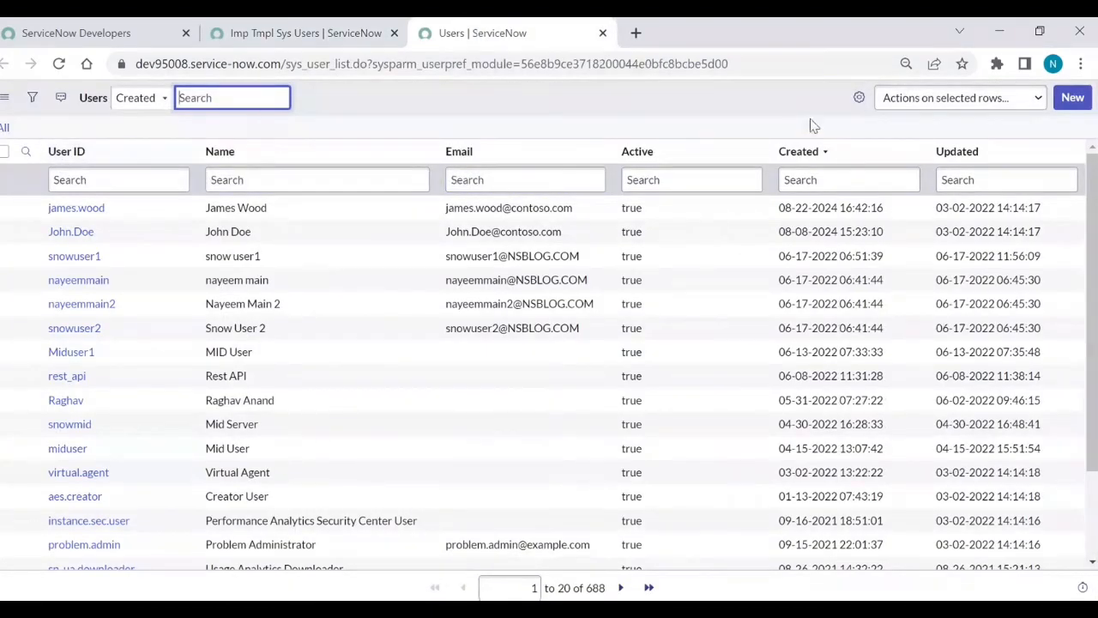
Personalize the Users list columns by adding the Last name field.
left_click(861, 100)
left_click(862, 101)
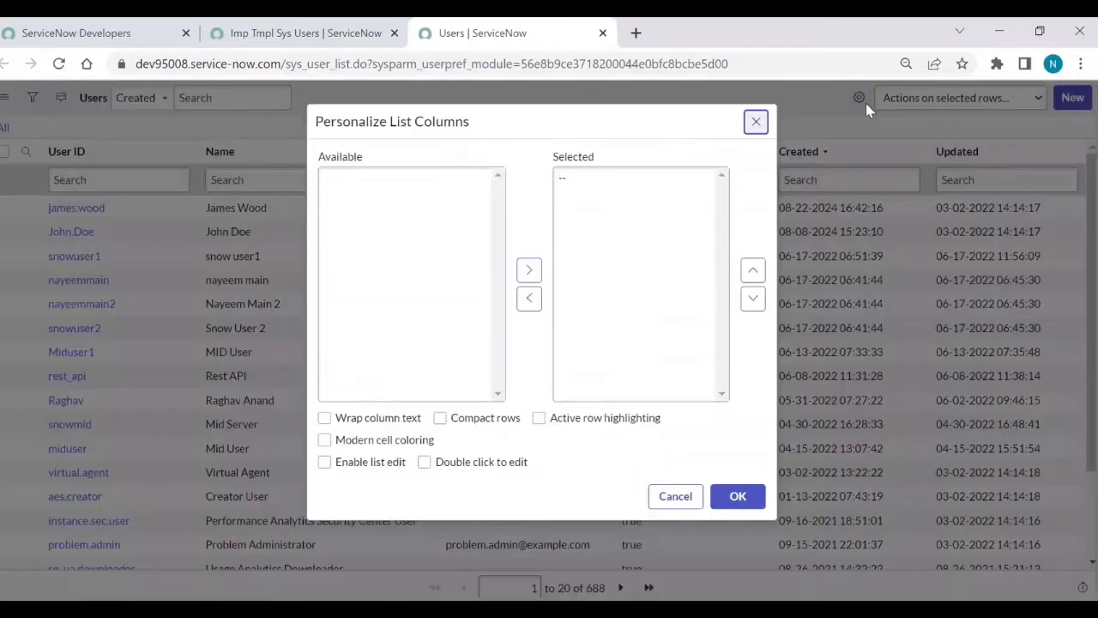
left_click(413, 333)
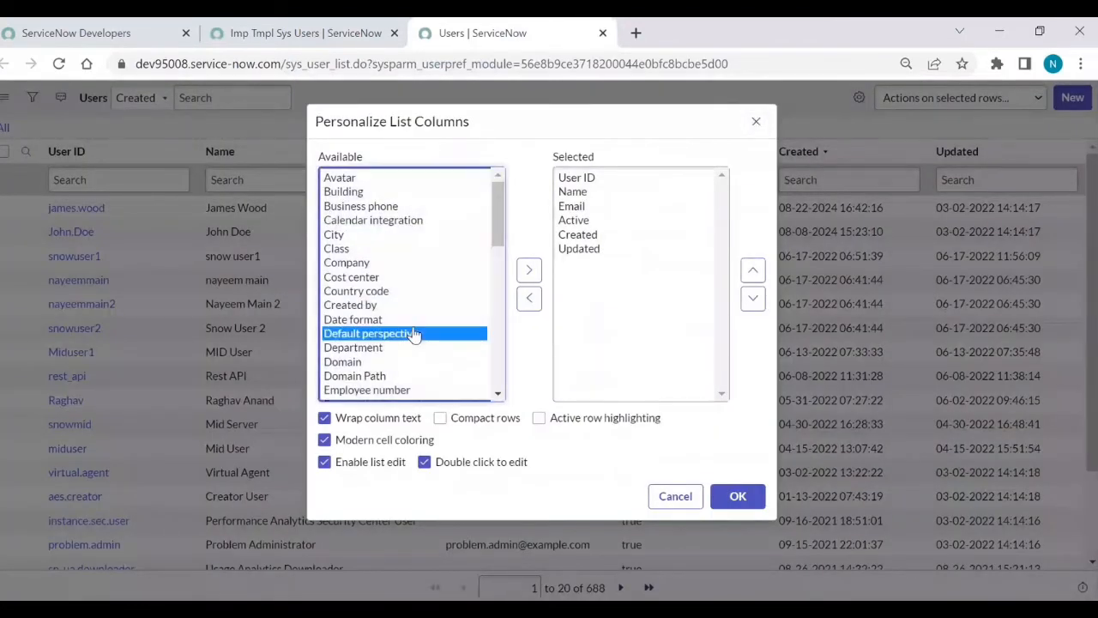
key("l")
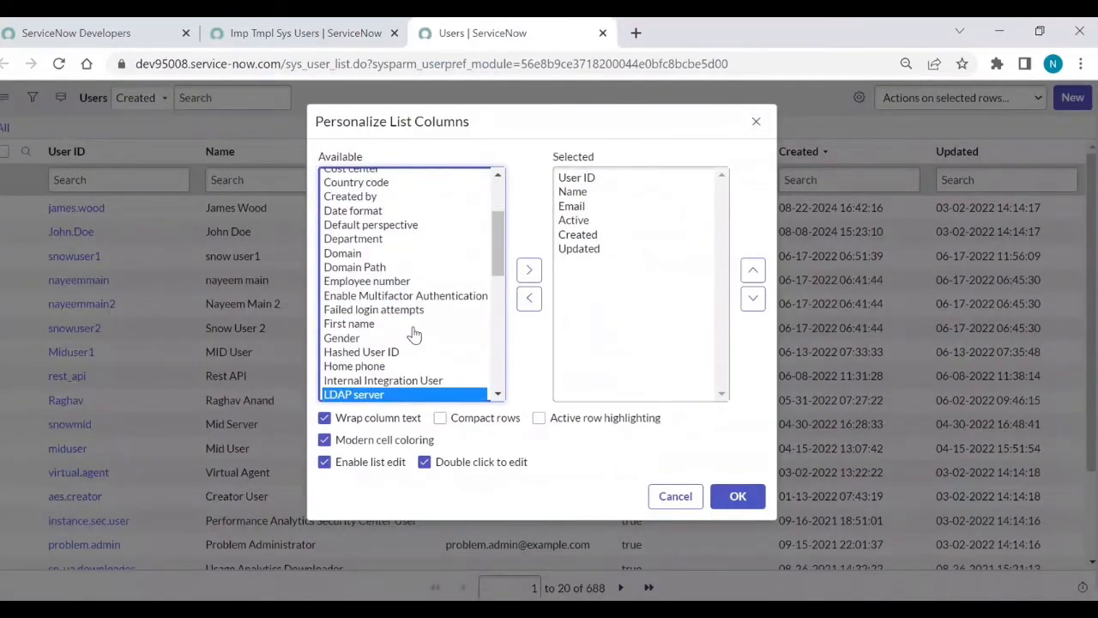
key("l")
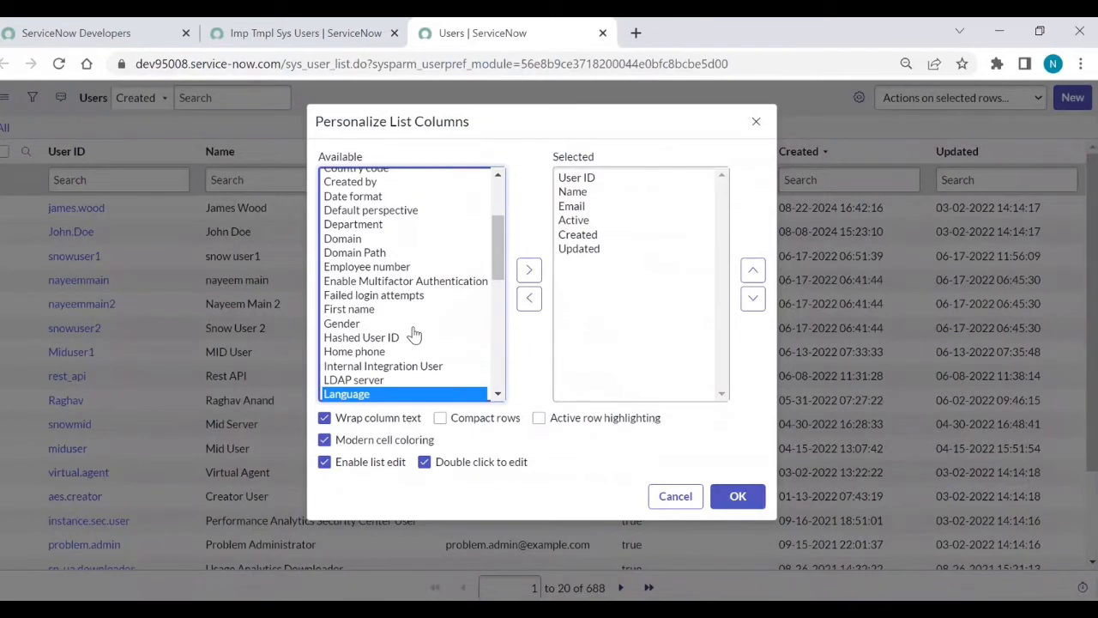
key("l")
key("l")
key("l")
key("l")
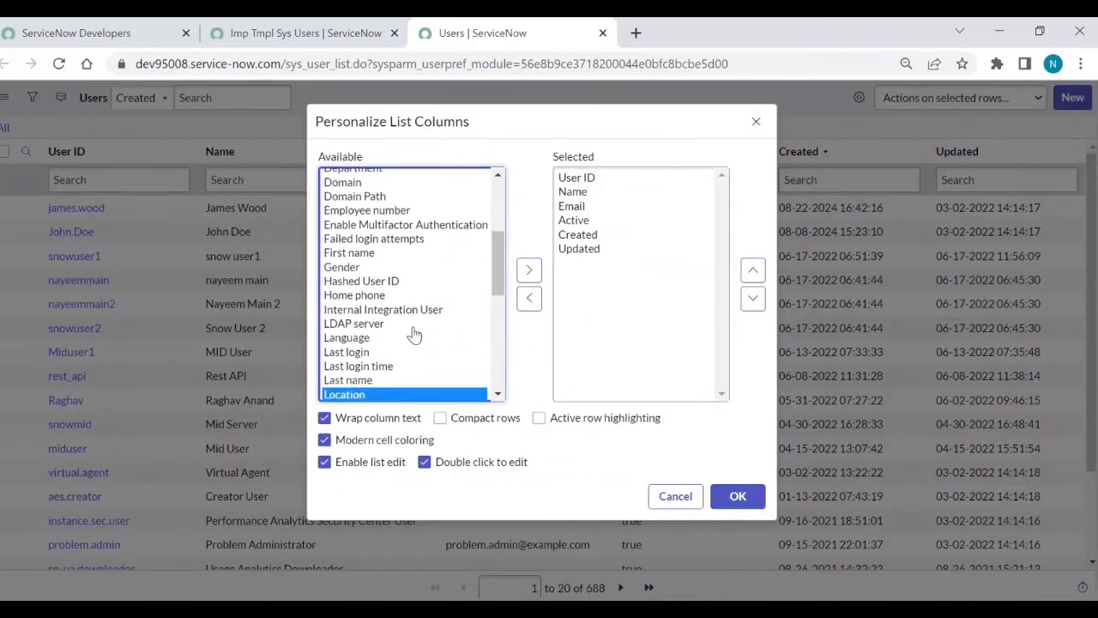
key("Up")
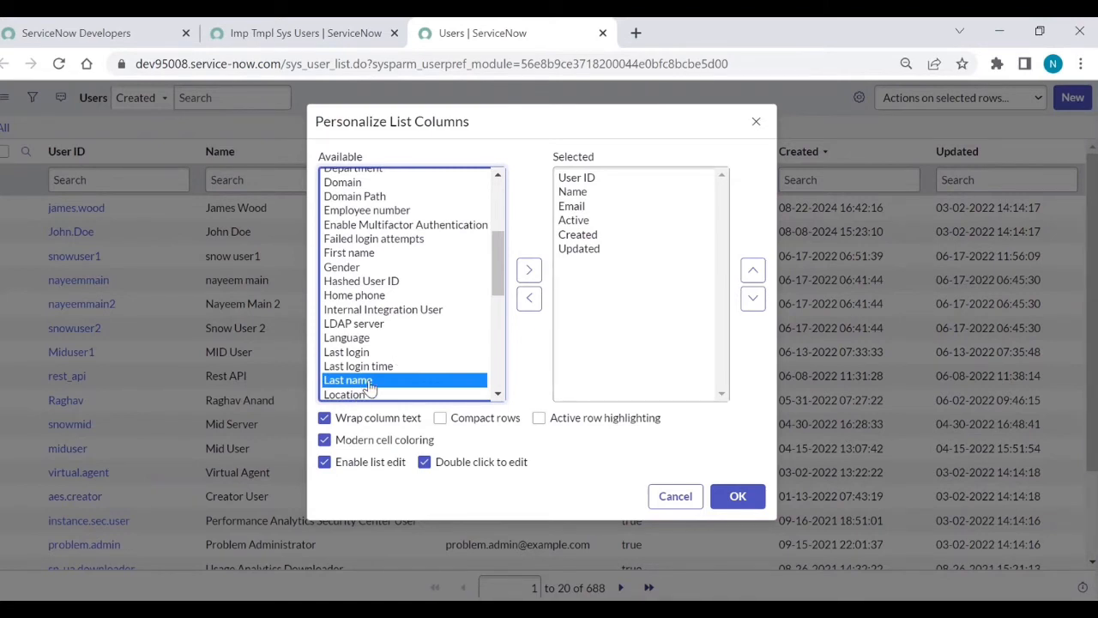
left_click(527, 272)
left_click(721, 497)
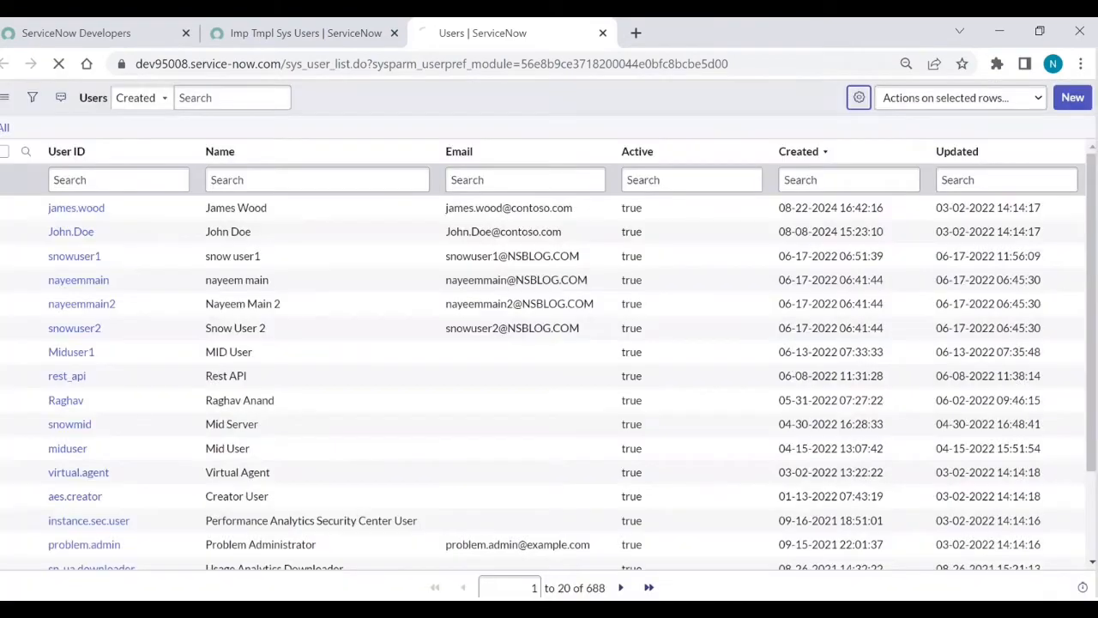
Switch to the sys_user (2) workbook in Excel and correct the header in cell E1 to read exactly Last Name.
key("alt+Tab")
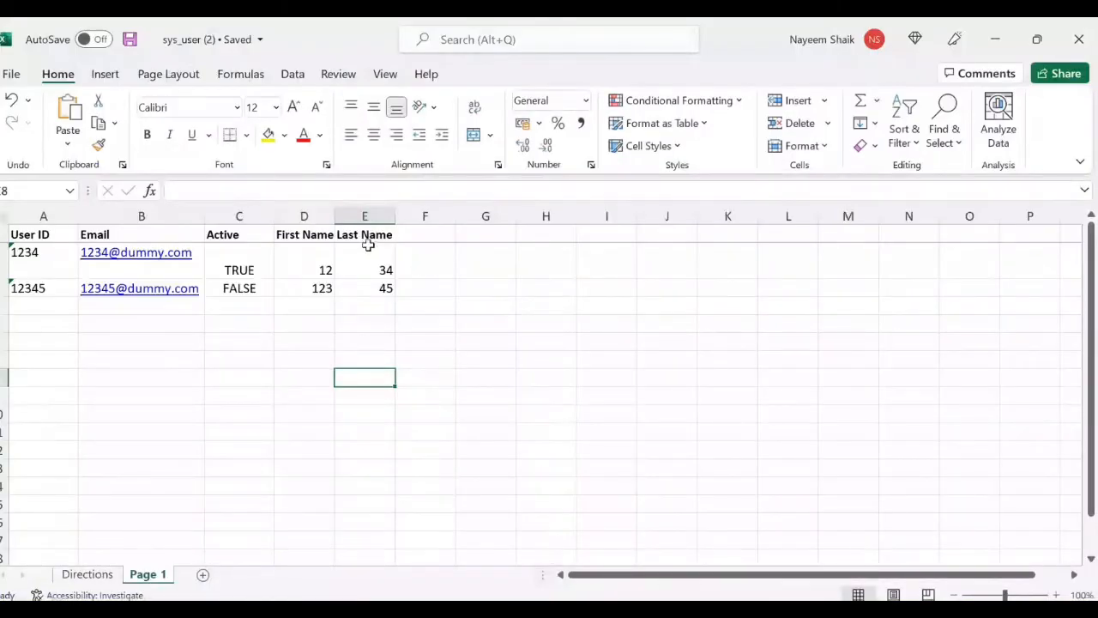
left_click(366, 237)
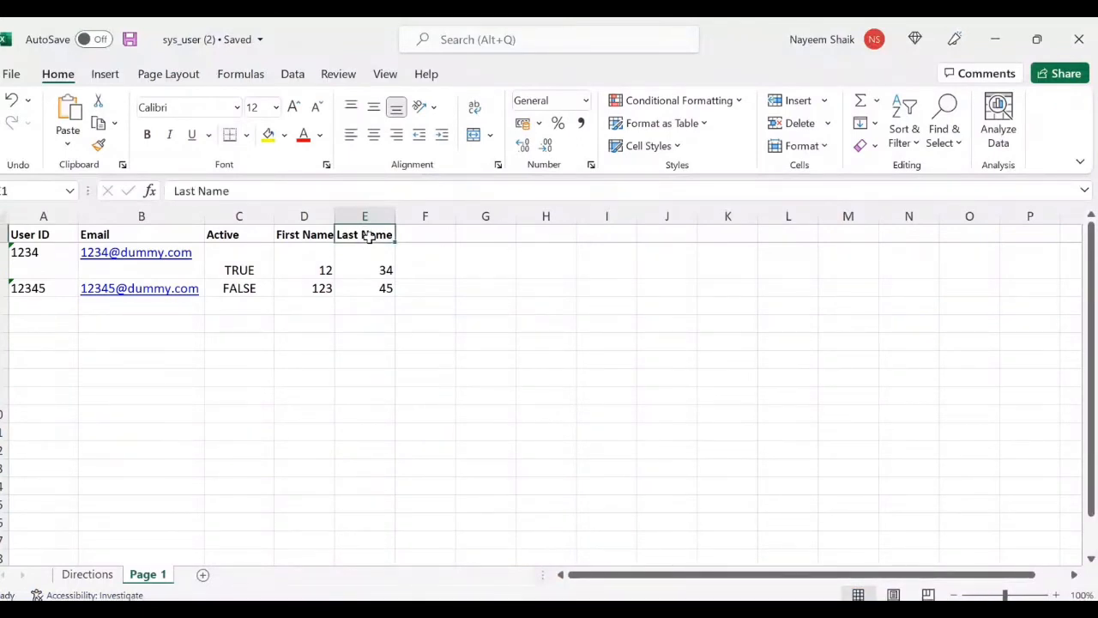
left_click(293, 191)
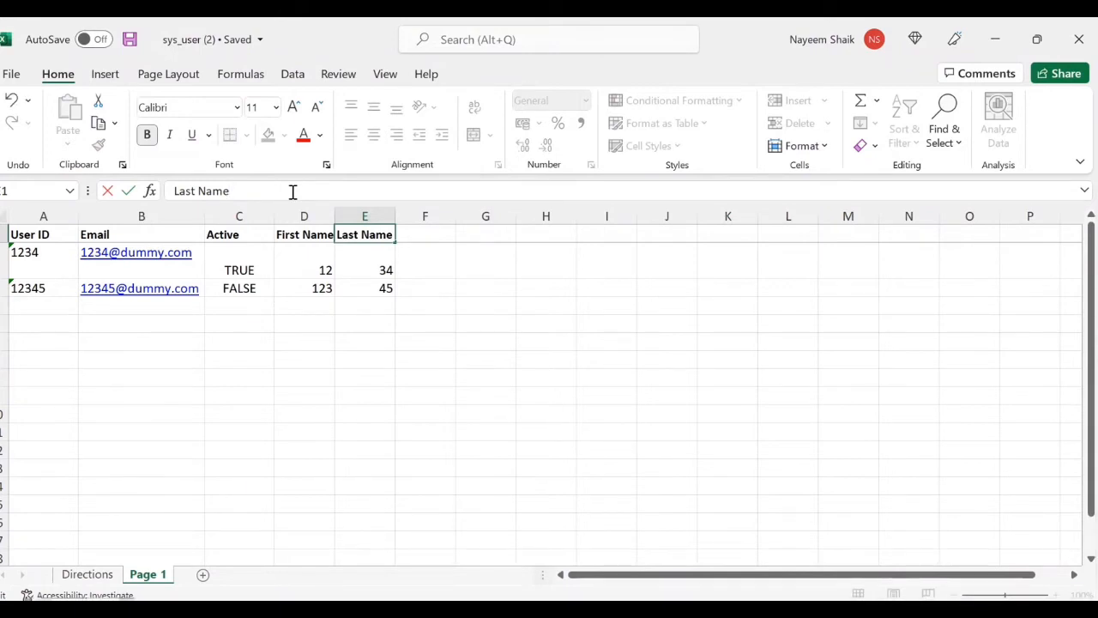
key("Return")
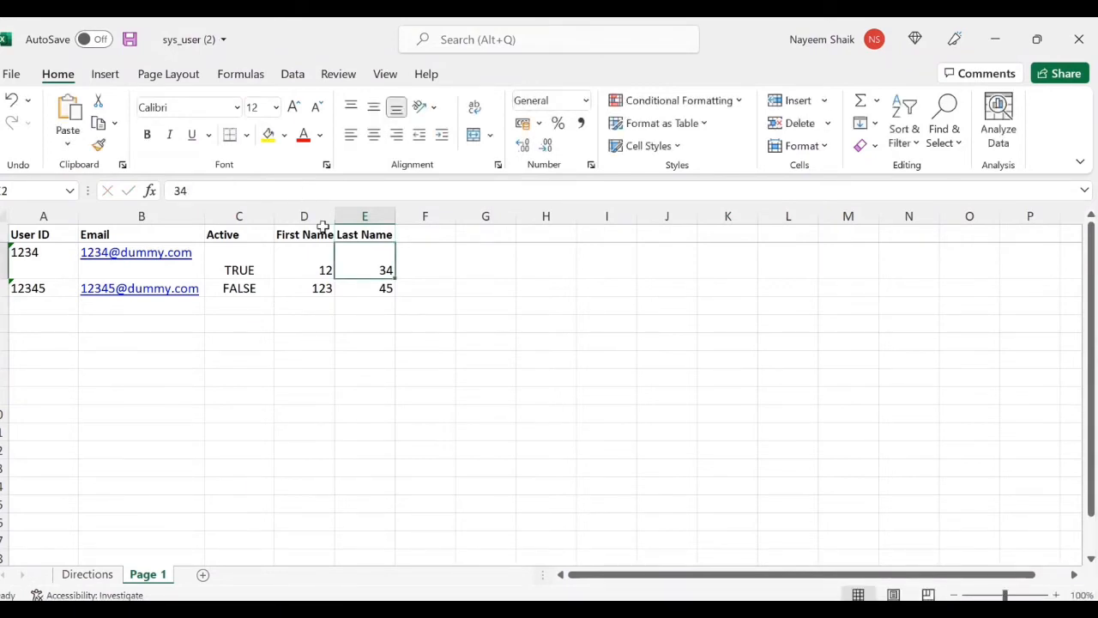
left_click(365, 238)
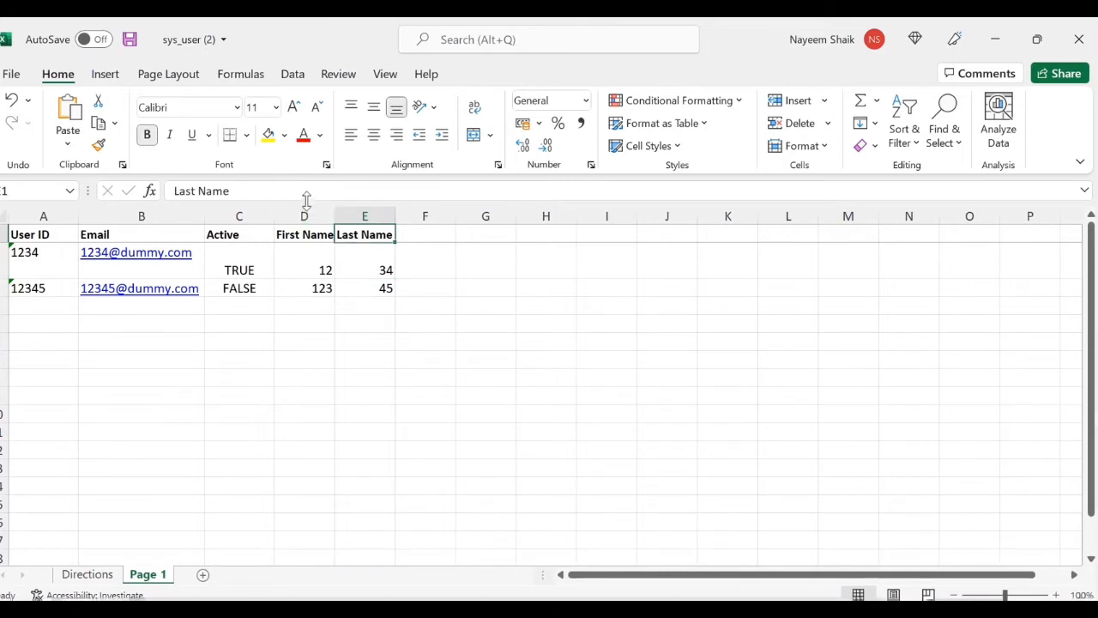
Check the First Name header text in cell D1 for stray characters, and save the workbook.
left_click(313, 234)
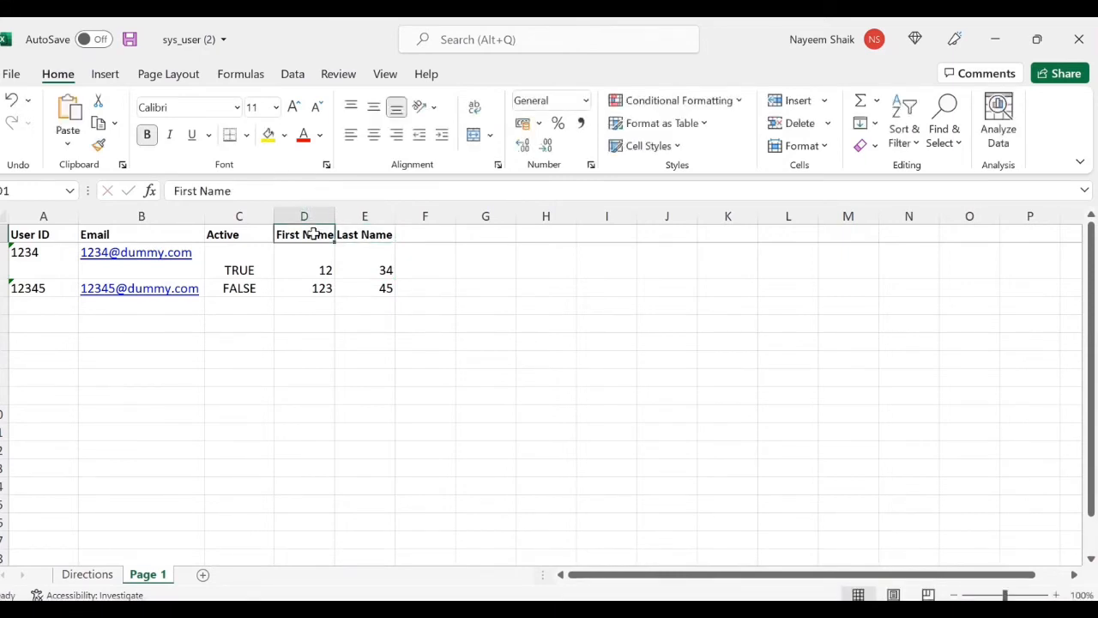
left_click(303, 198)
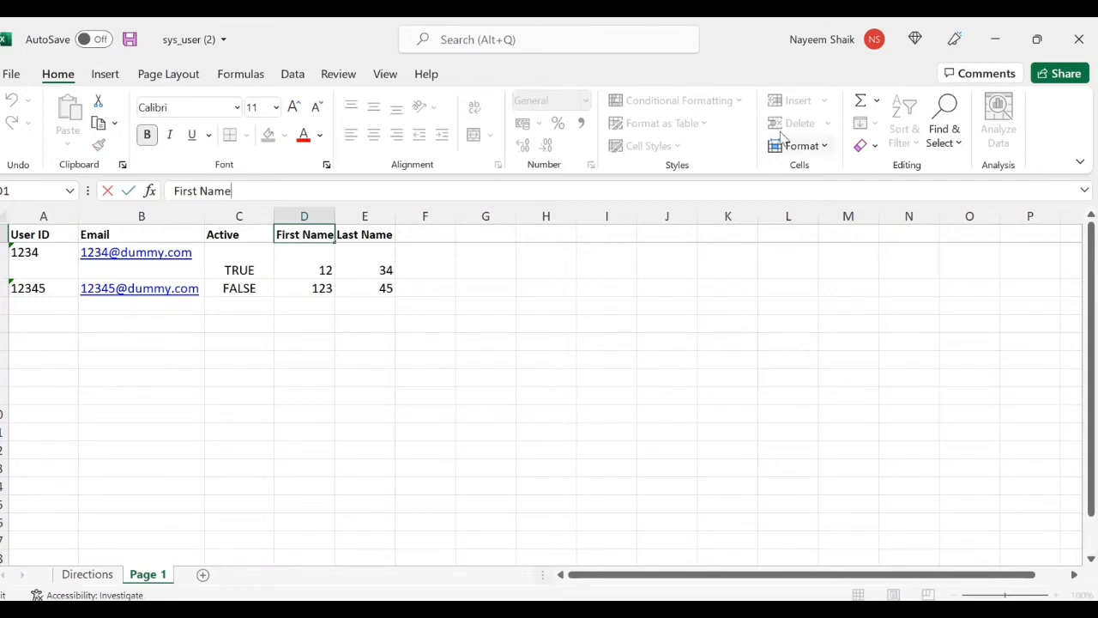
left_click(131, 40)
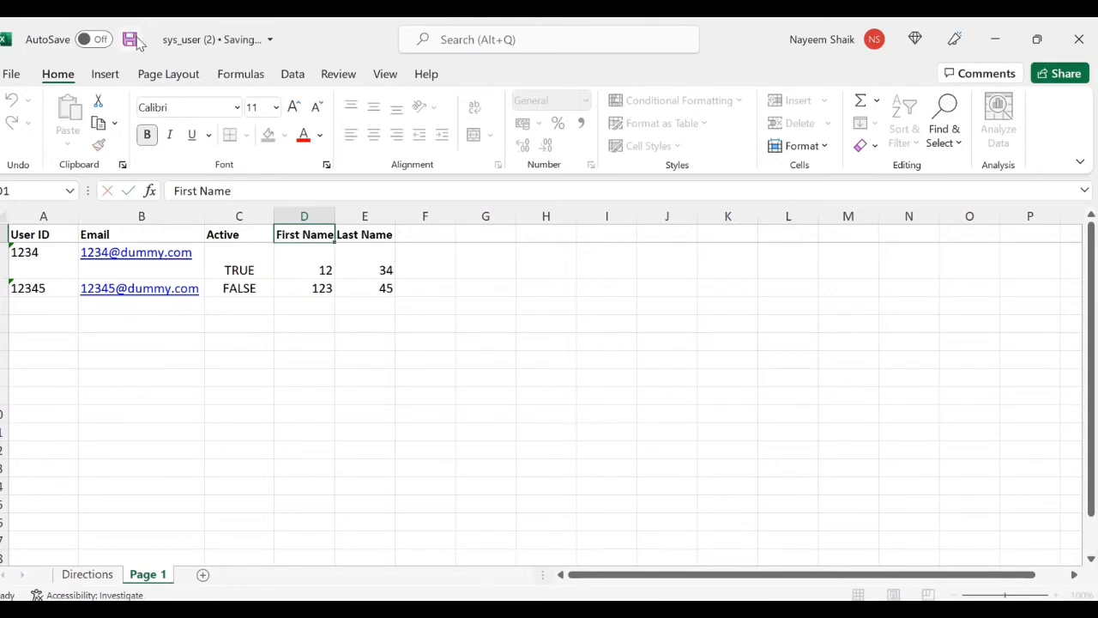
Switch to ServiceNow in the browser and go back from the import preview to the form for importing external data into User.
left_click(995, 45)
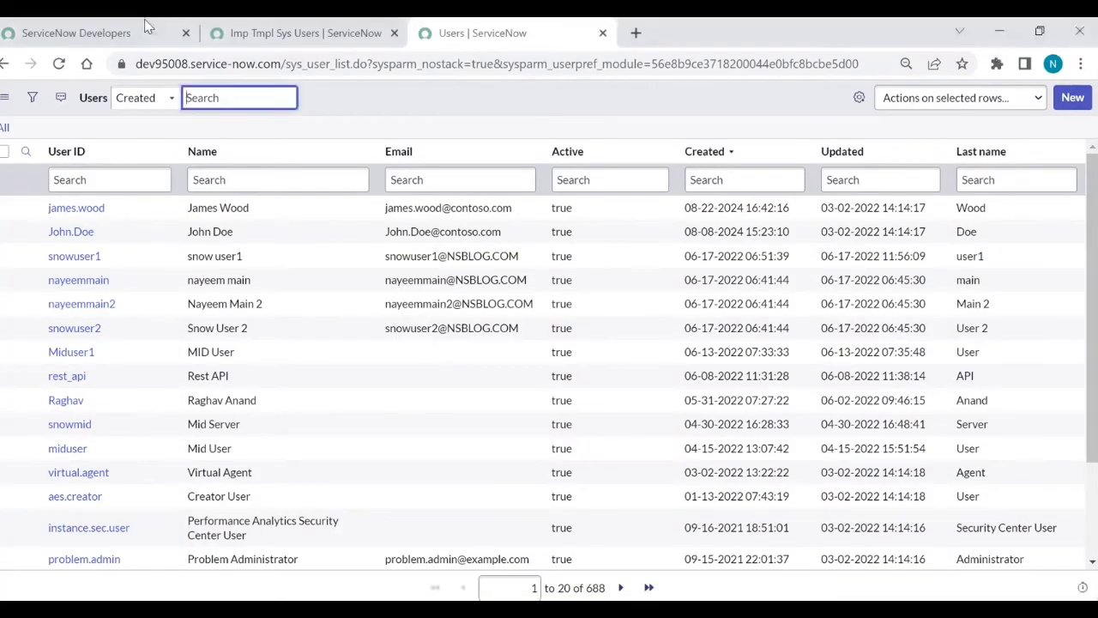
left_click(265, 36)
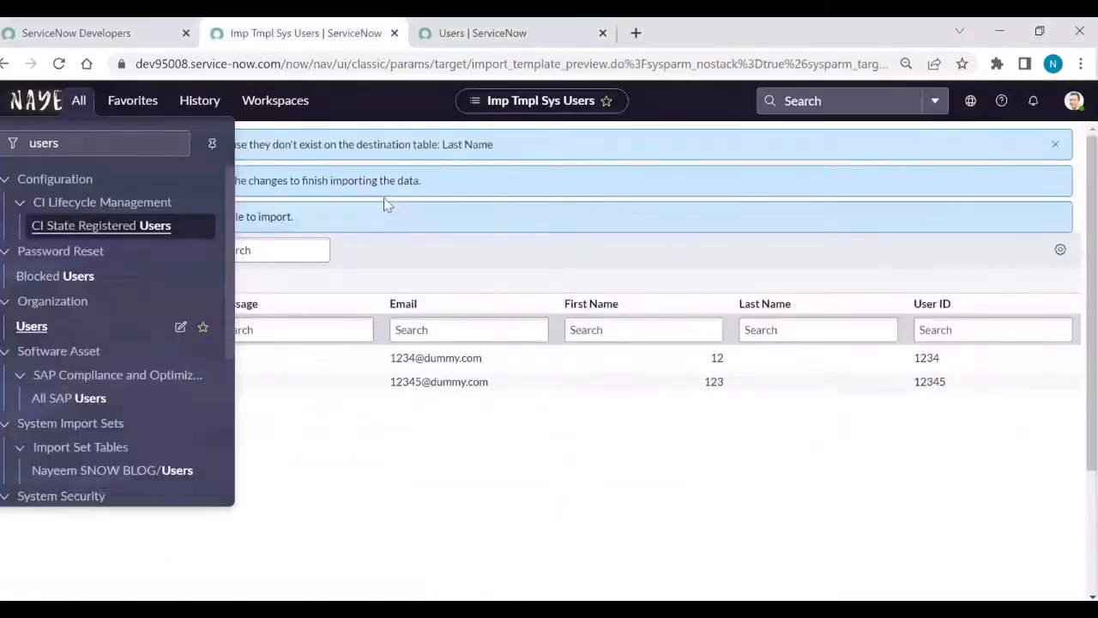
left_click(519, 279)
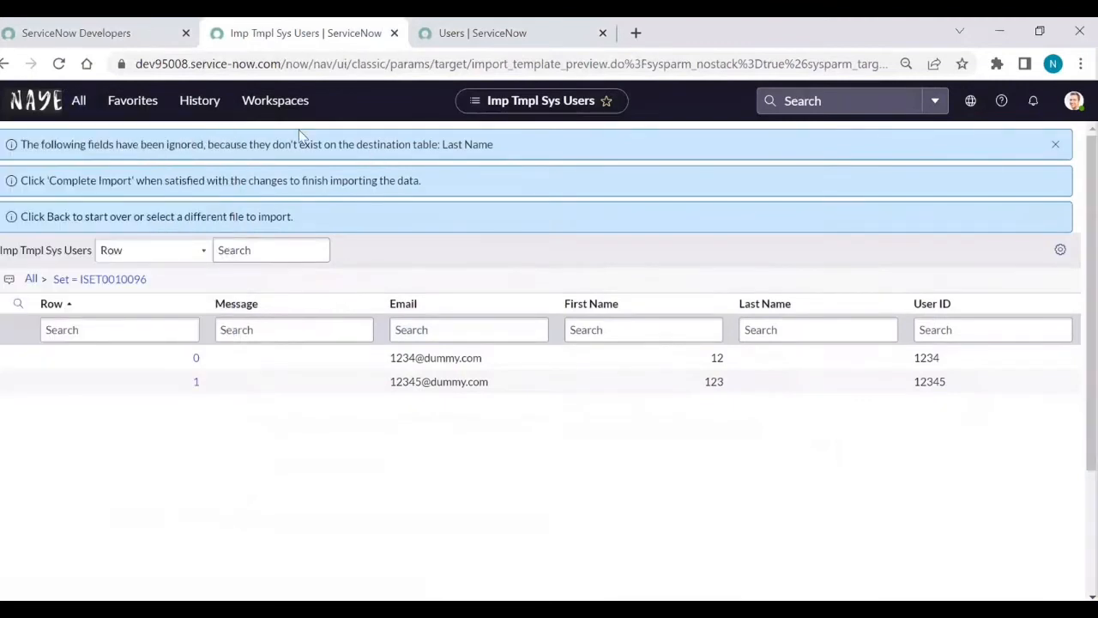
left_click(1056, 144)
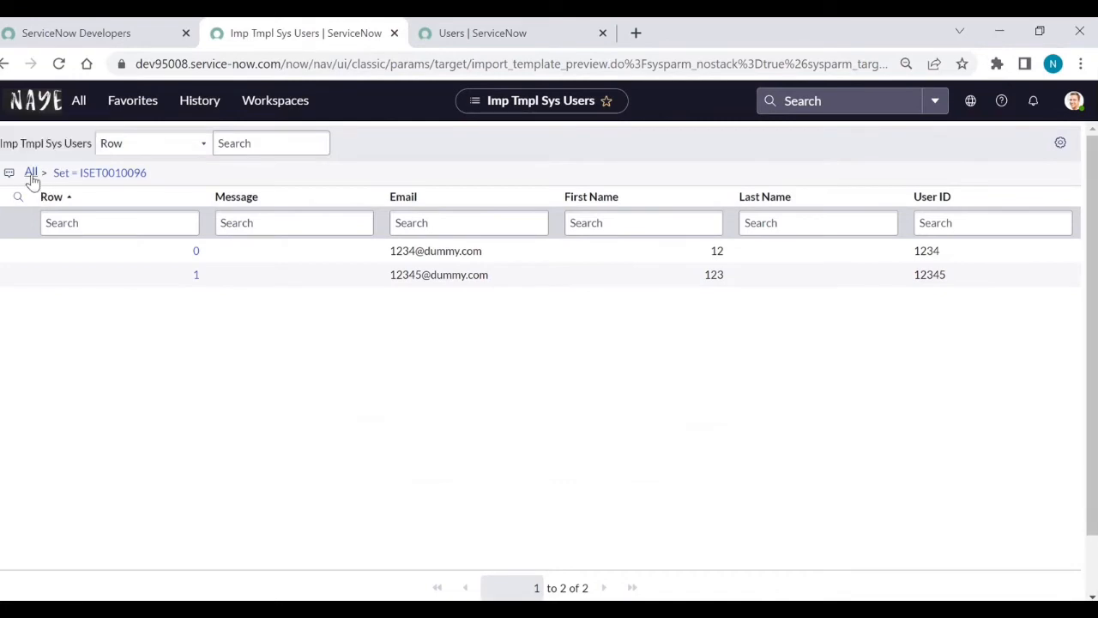
left_click(4, 65)
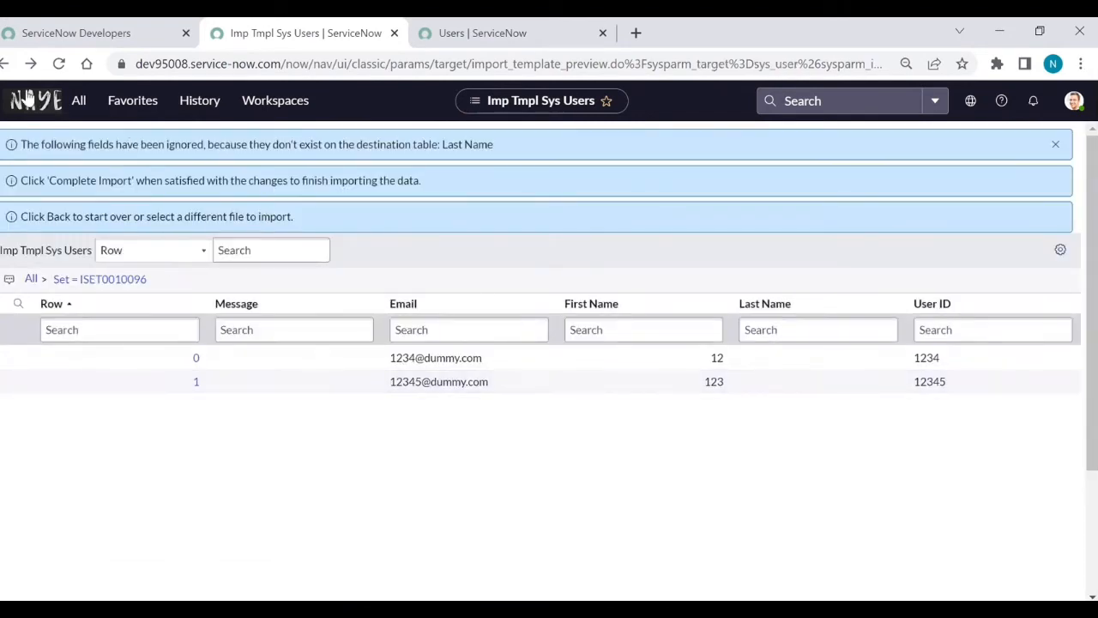
scroll(219, 521, "down", 2)
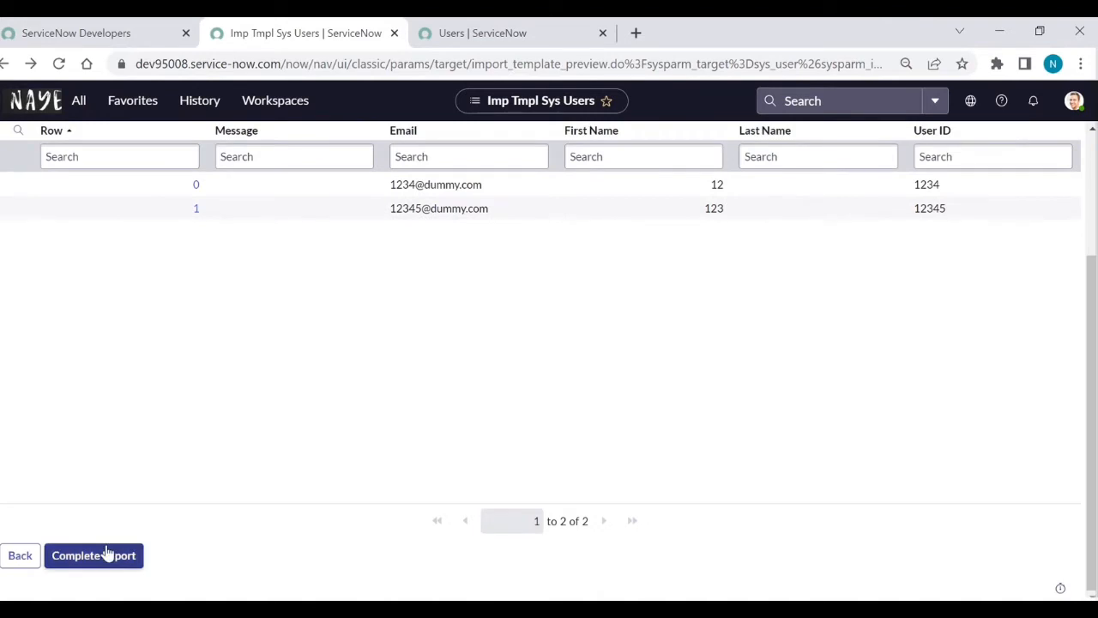
left_click(25, 557)
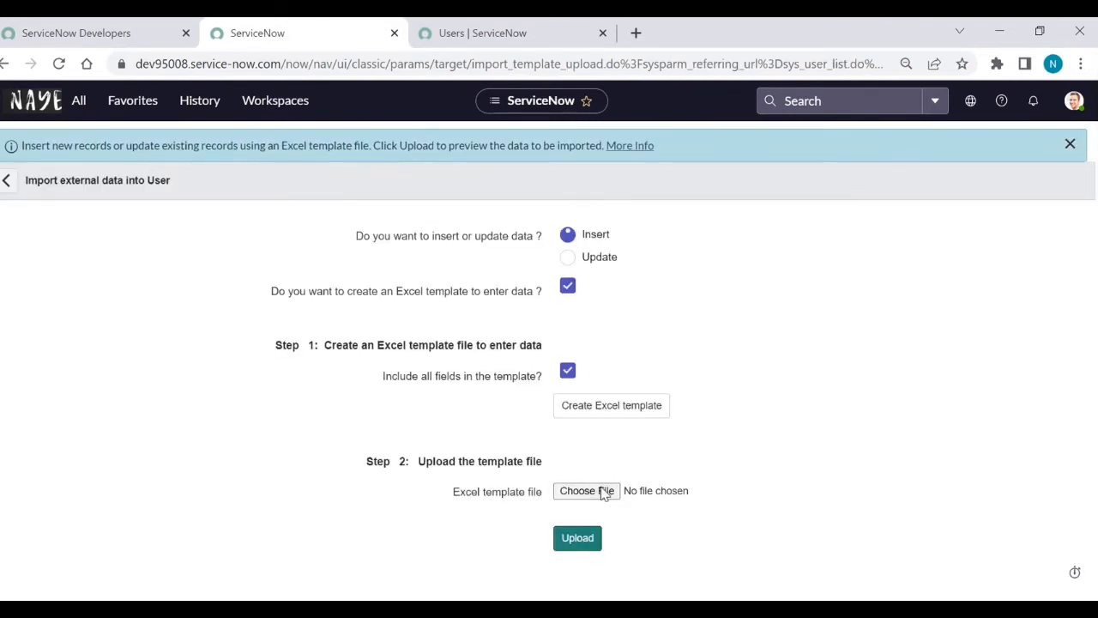
Upload the corrected sys_user (2) file as the Excel template and preview the imported data.
left_click(605, 490)
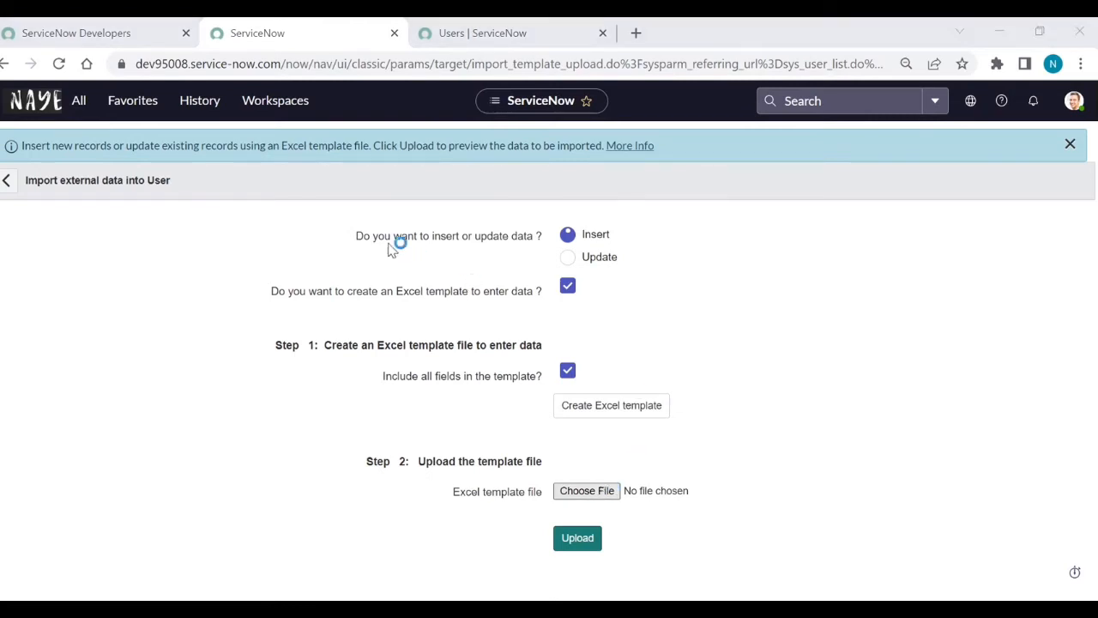
left_click(267, 179)
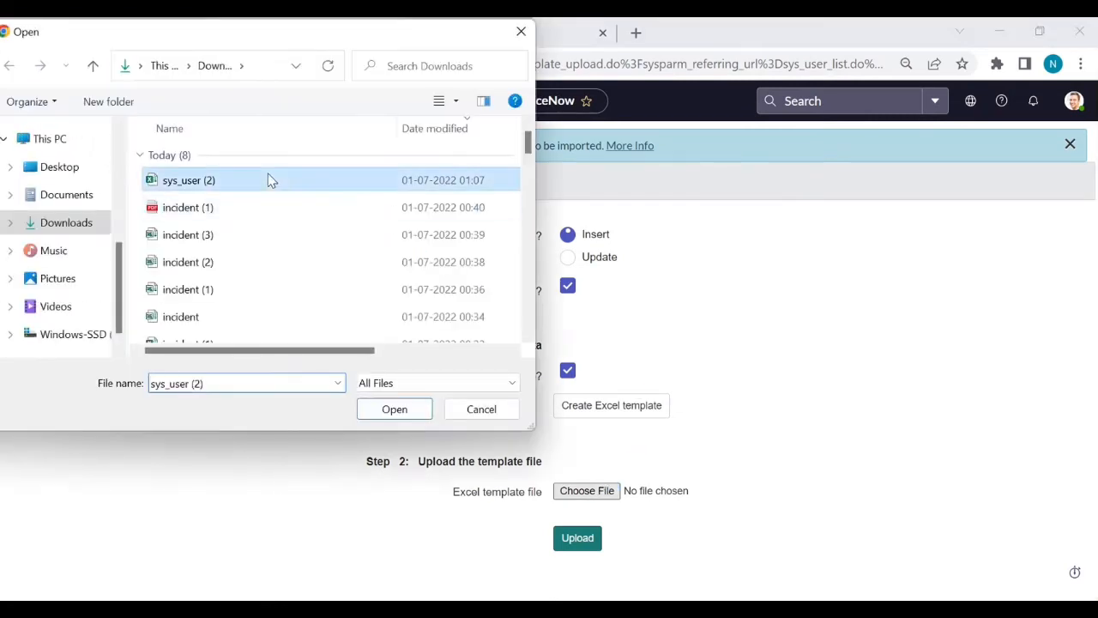
left_click(403, 415)
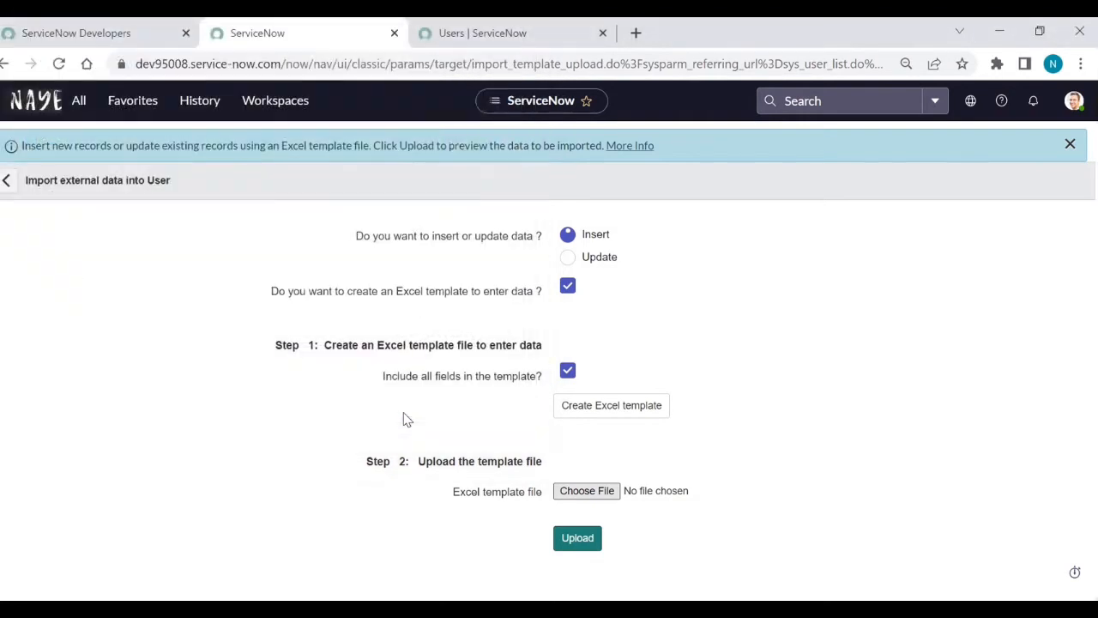
left_click(579, 540)
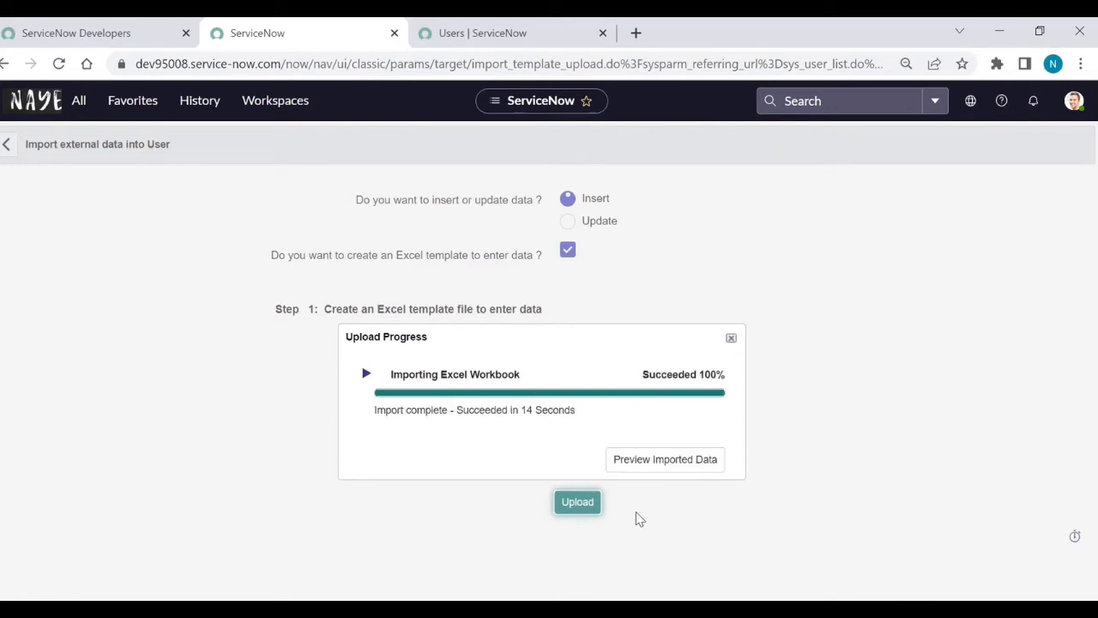
left_click(679, 466)
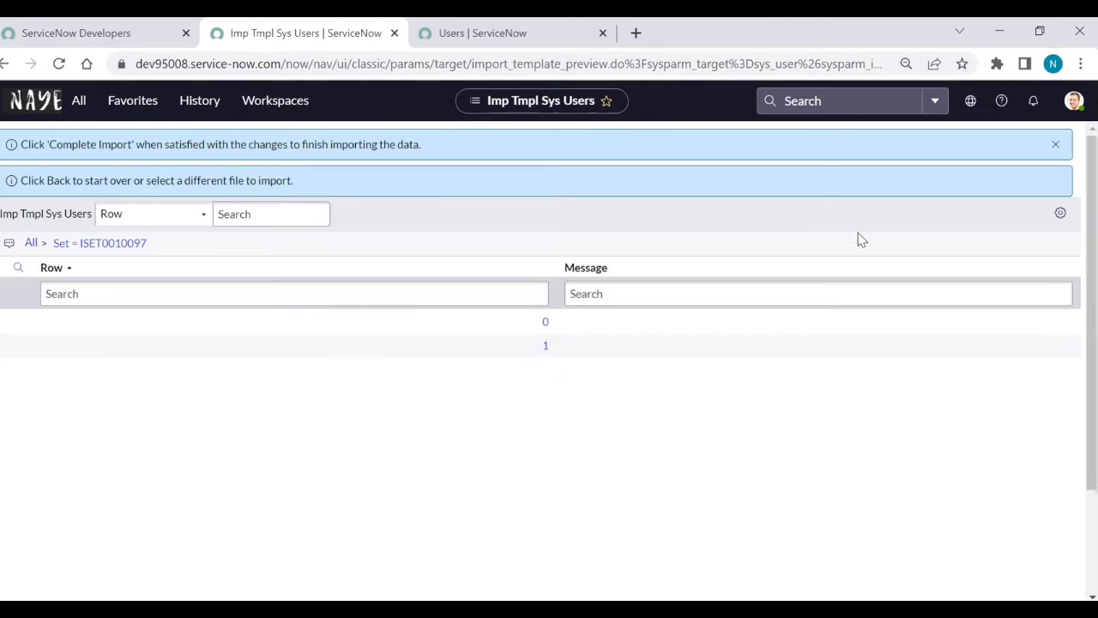
Personalize the new import preview's columns by adding Email, First Name, Last Name and User ID.
left_click(1060, 213)
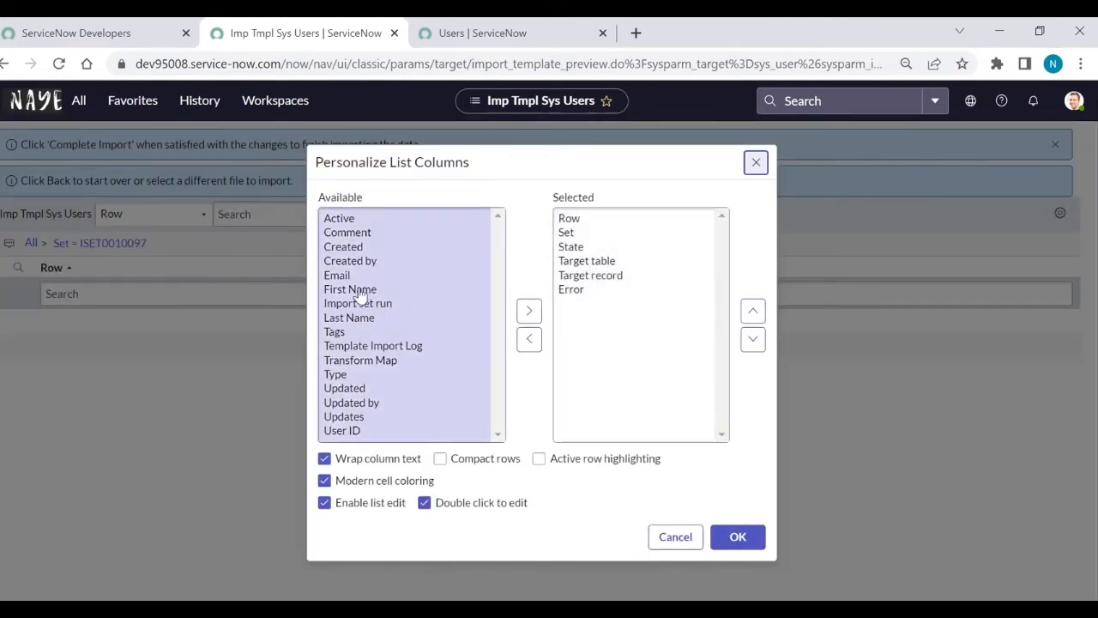
left_click(358, 291)
left_click(357, 276)
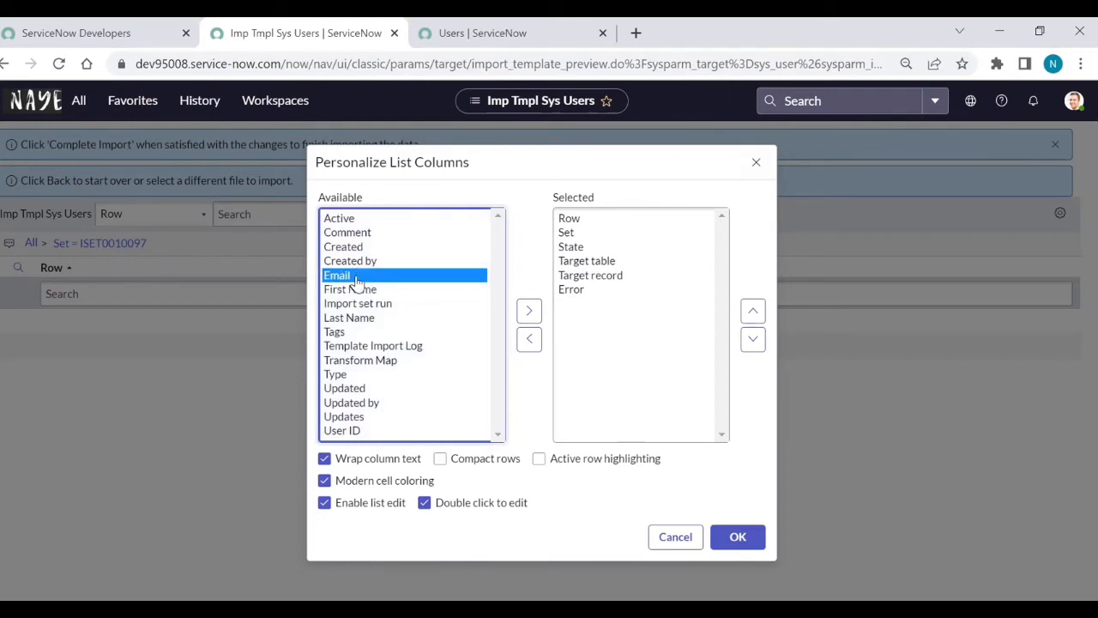
left_click(356, 290, "ctrl")
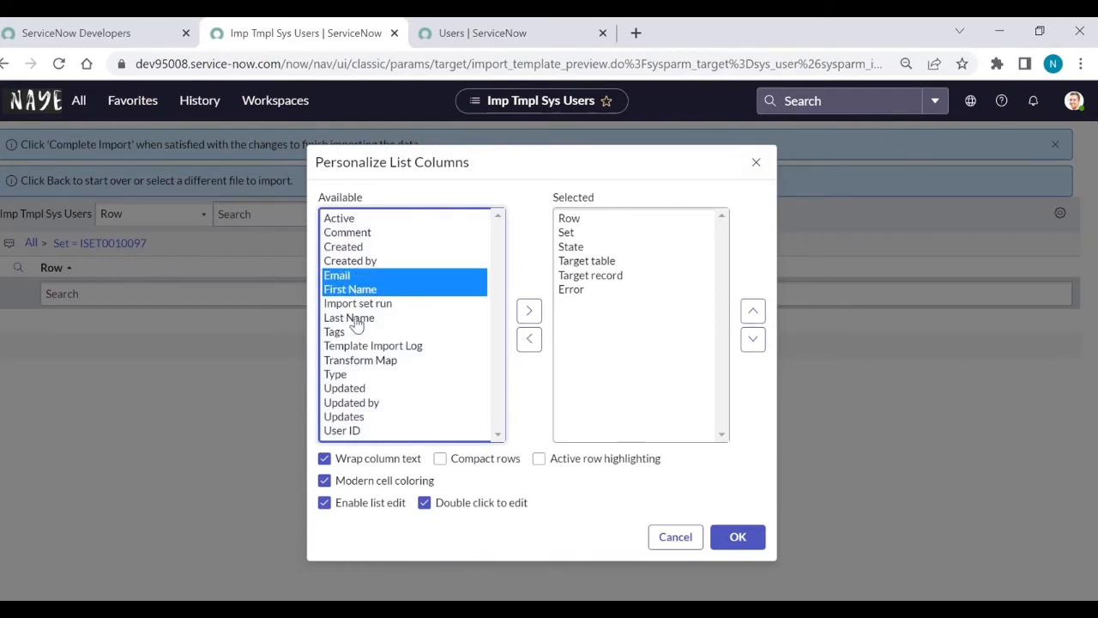
left_click(357, 319, "ctrl")
left_click(357, 430, "ctrl")
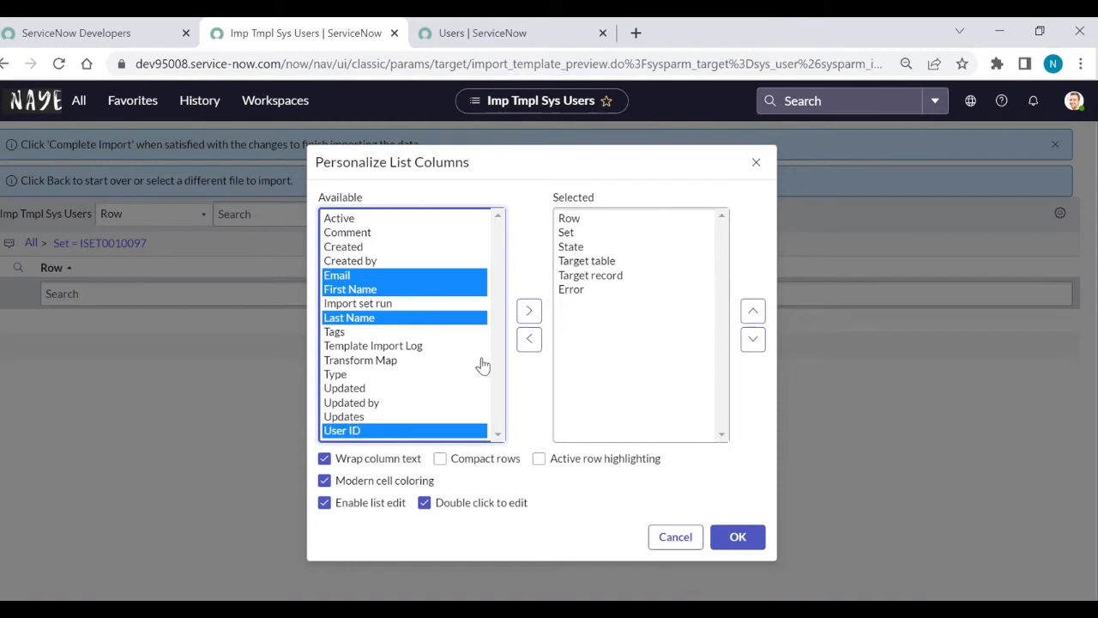
left_click(529, 312)
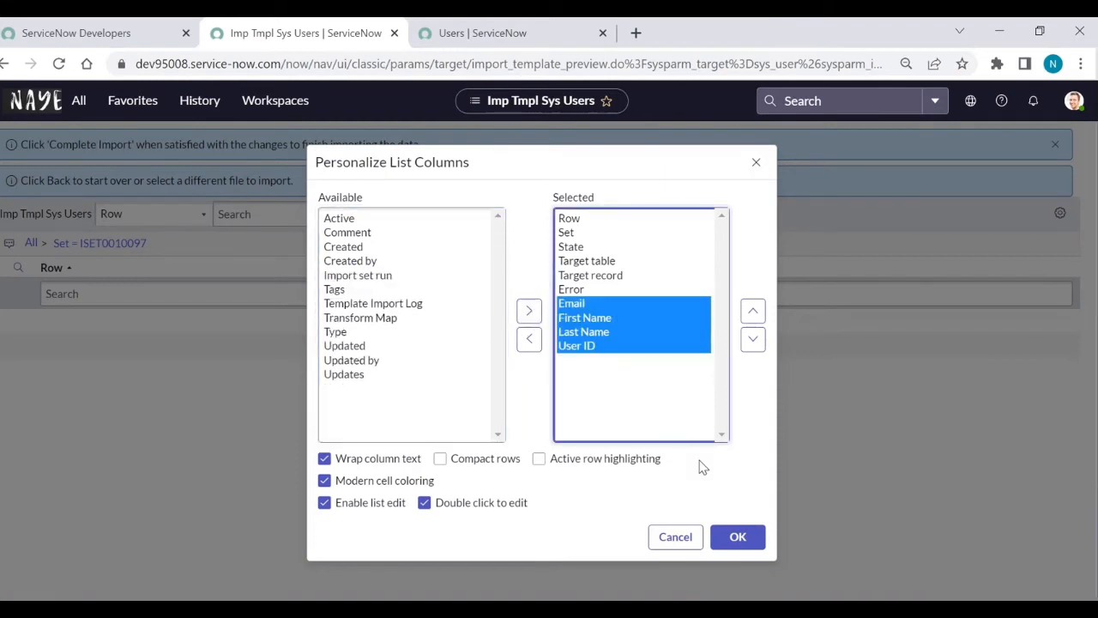
left_click(737, 539)
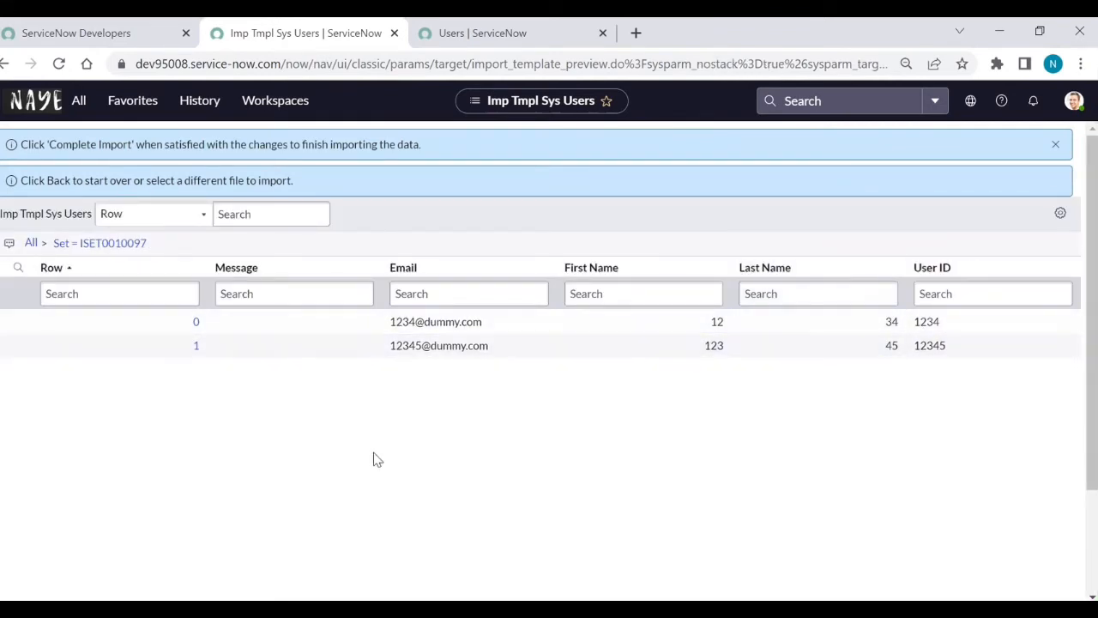
Complete the import of the previewed user rows and review the resulting records in the Users list.
scroll(373, 460, "down", 3)
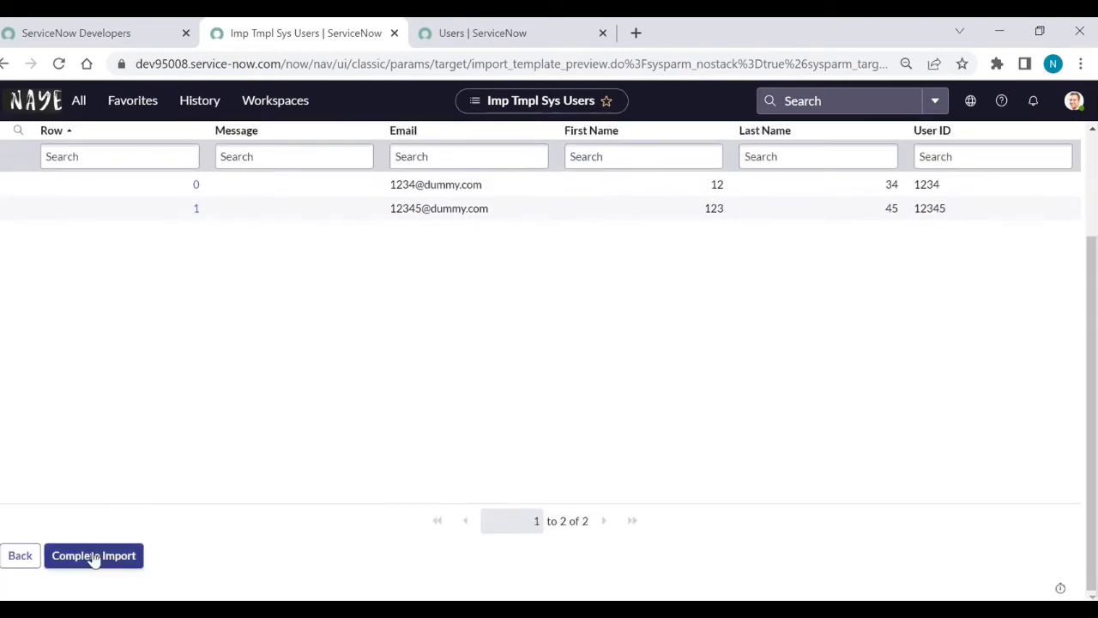
left_click(95, 557)
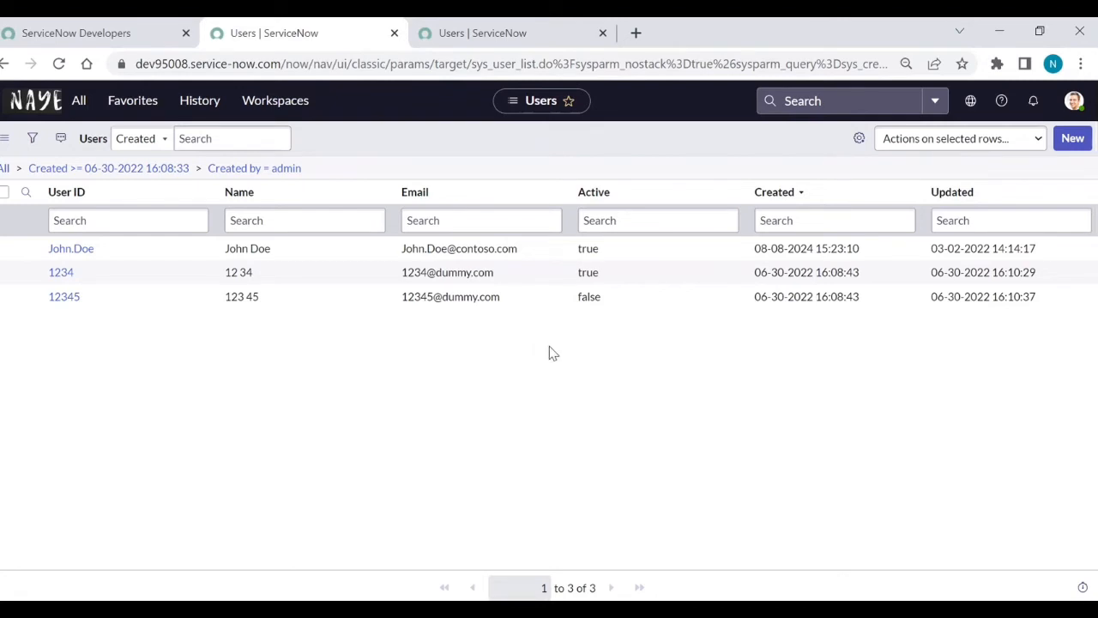
left_click(366, 218)
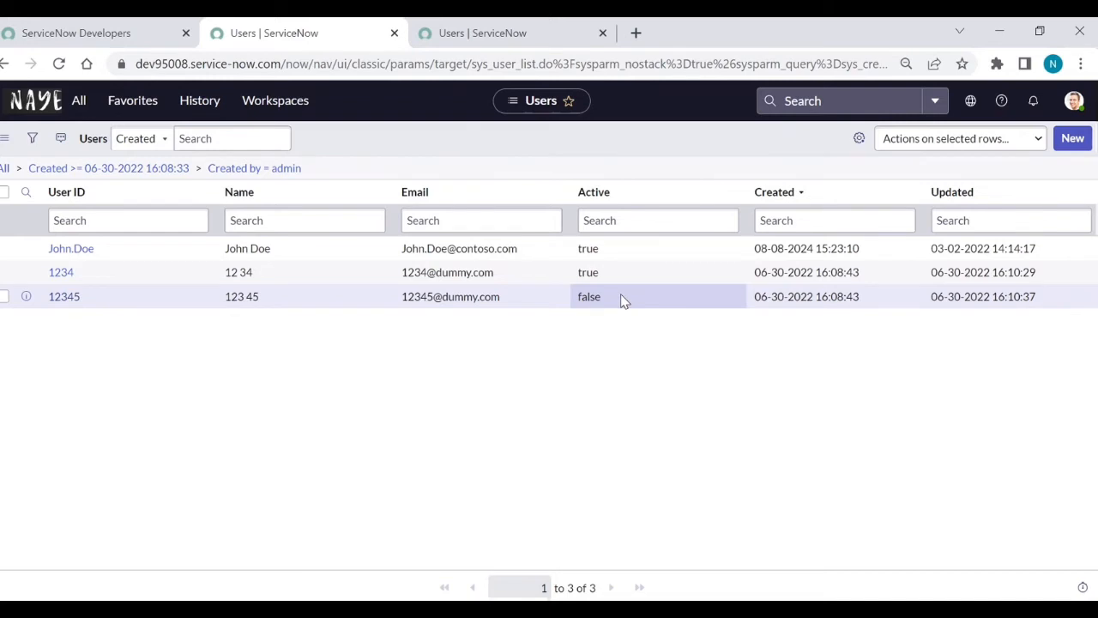
Start an import from the Users list in Update mode without including all fields, and create and download its Excel template.
right_click(536, 199)
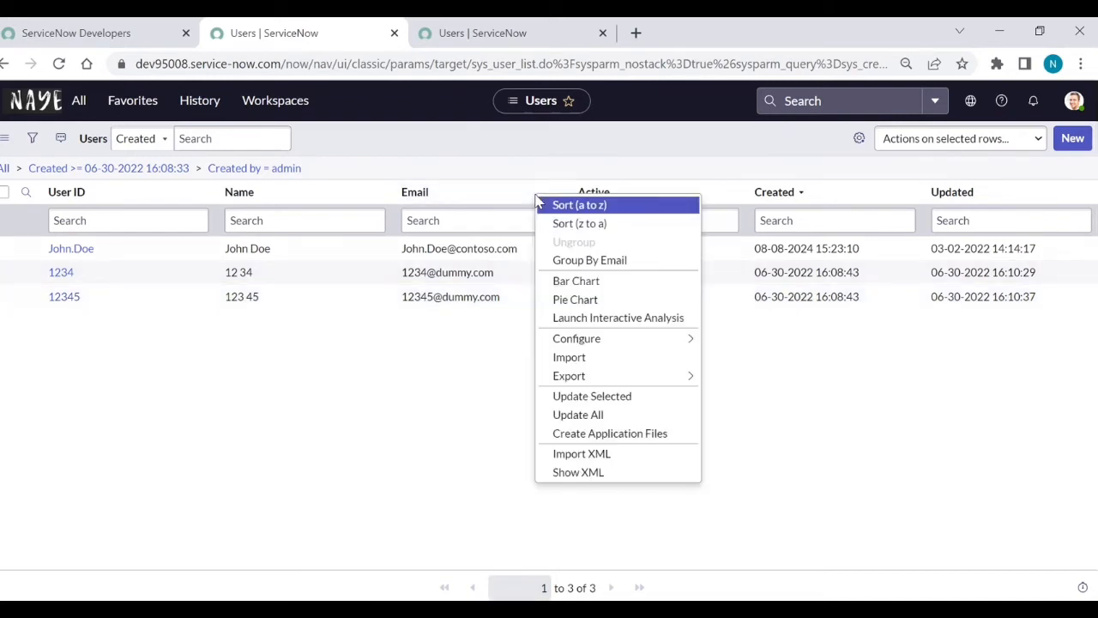
left_click(594, 359)
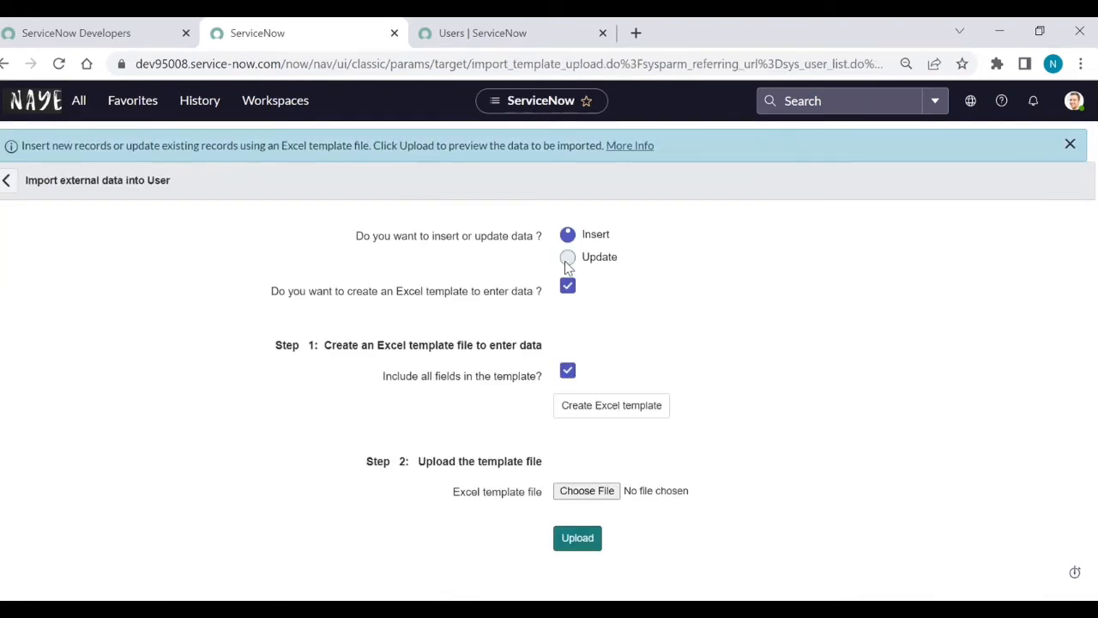
left_click(568, 257)
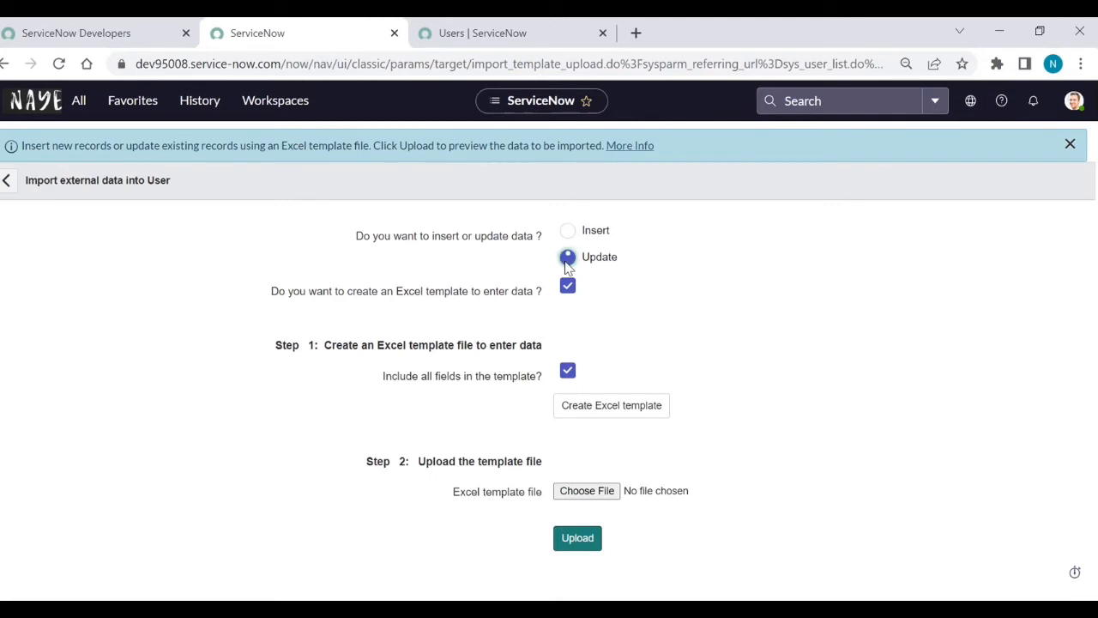
left_click(568, 371)
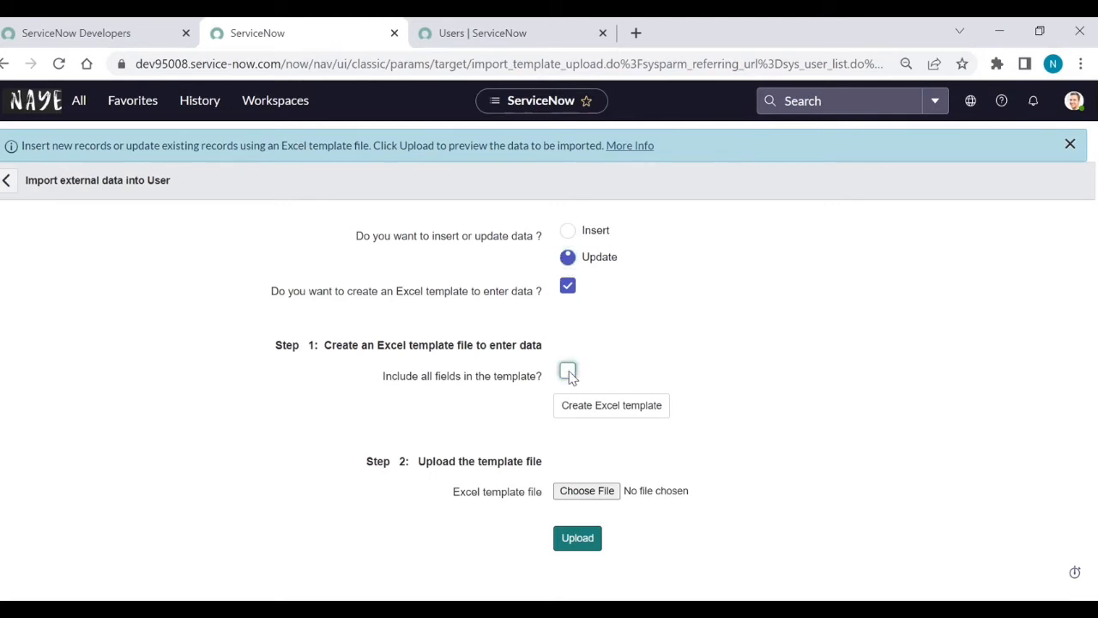
left_click(599, 415)
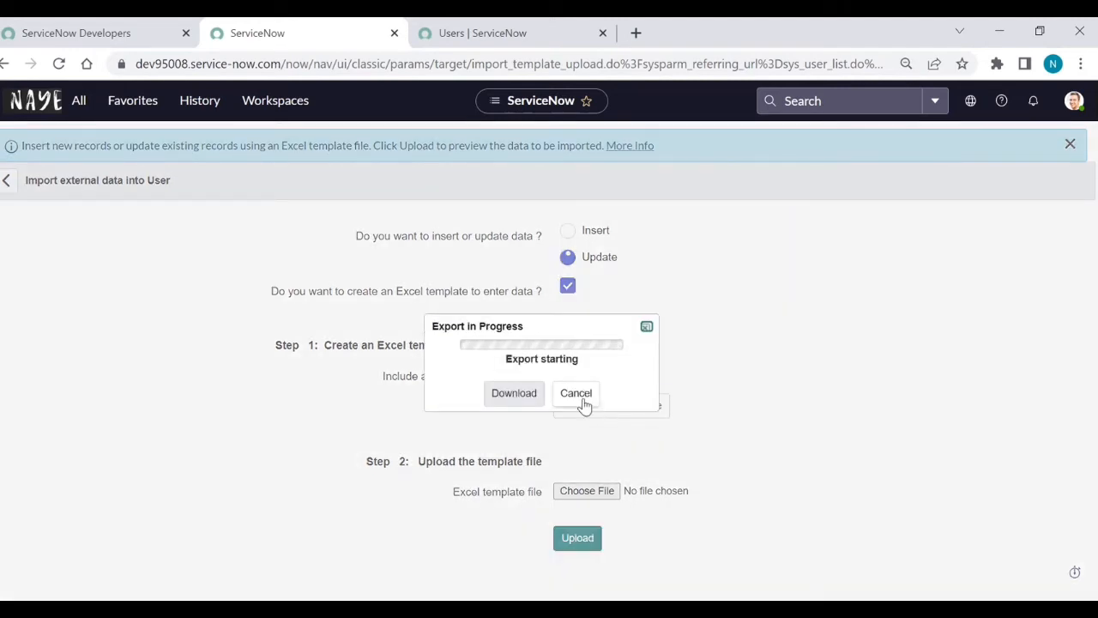
left_click(514, 389)
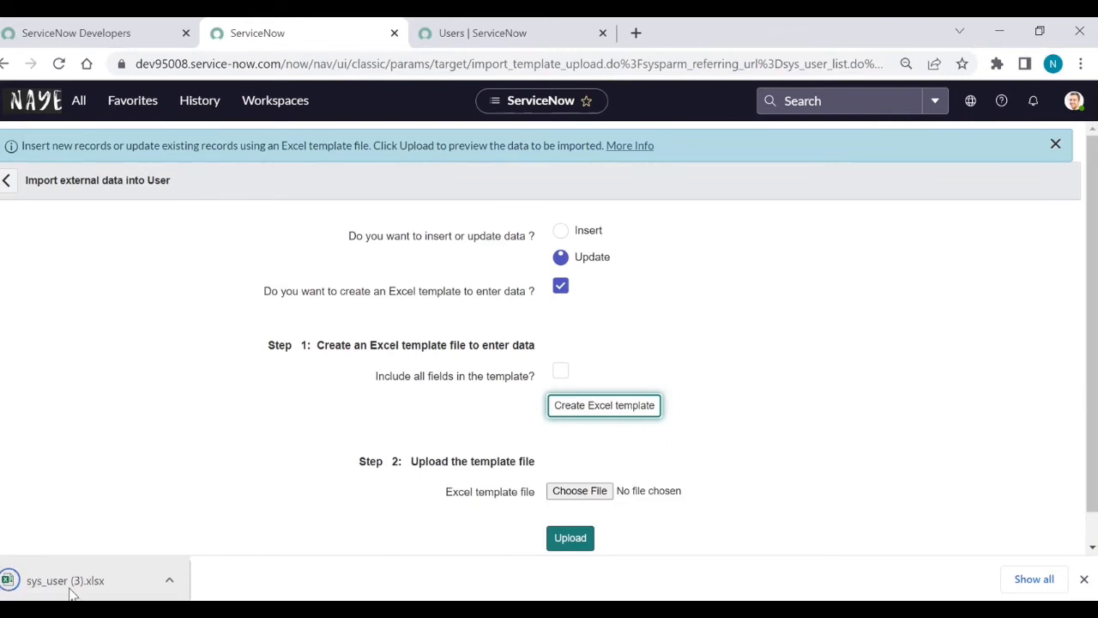
Open the downloaded sys_user (3) template in Excel.
left_click(68, 584)
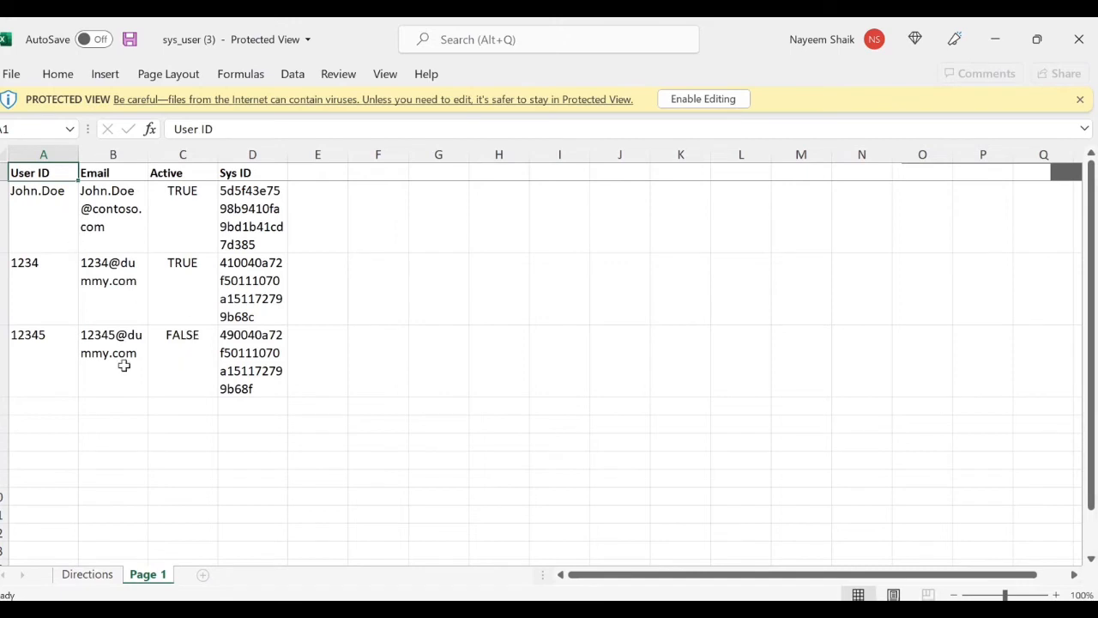
Try to set the Active value in cell C4 to TRUE while the workbook is in Protected View.
left_click(178, 357)
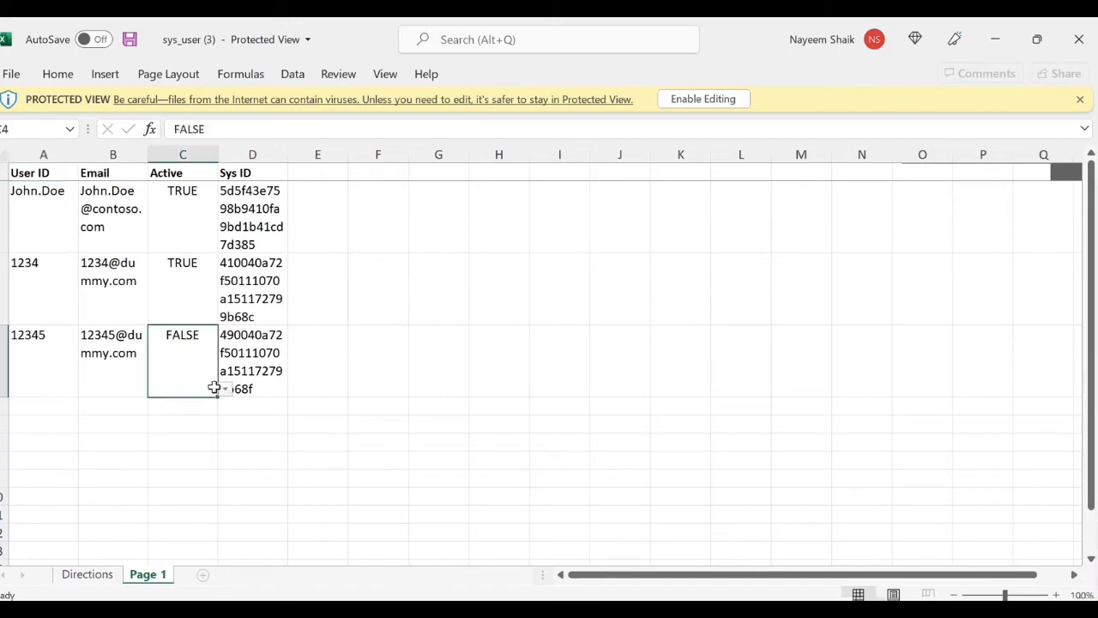
left_click(226, 390)
left_click(206, 416)
left_click(225, 389)
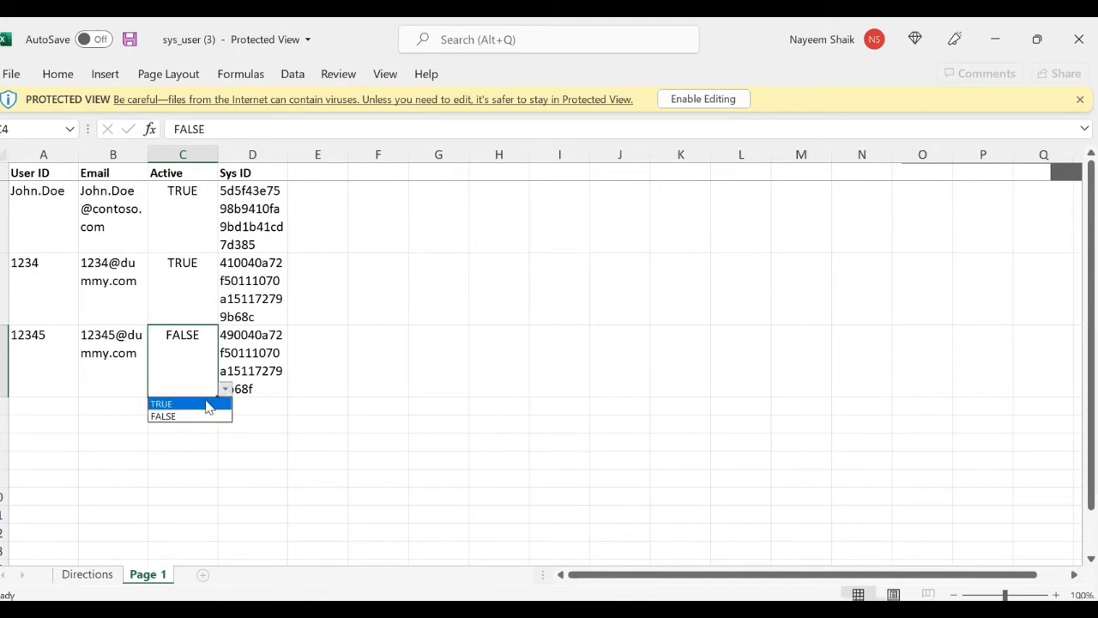
left_click(208, 404)
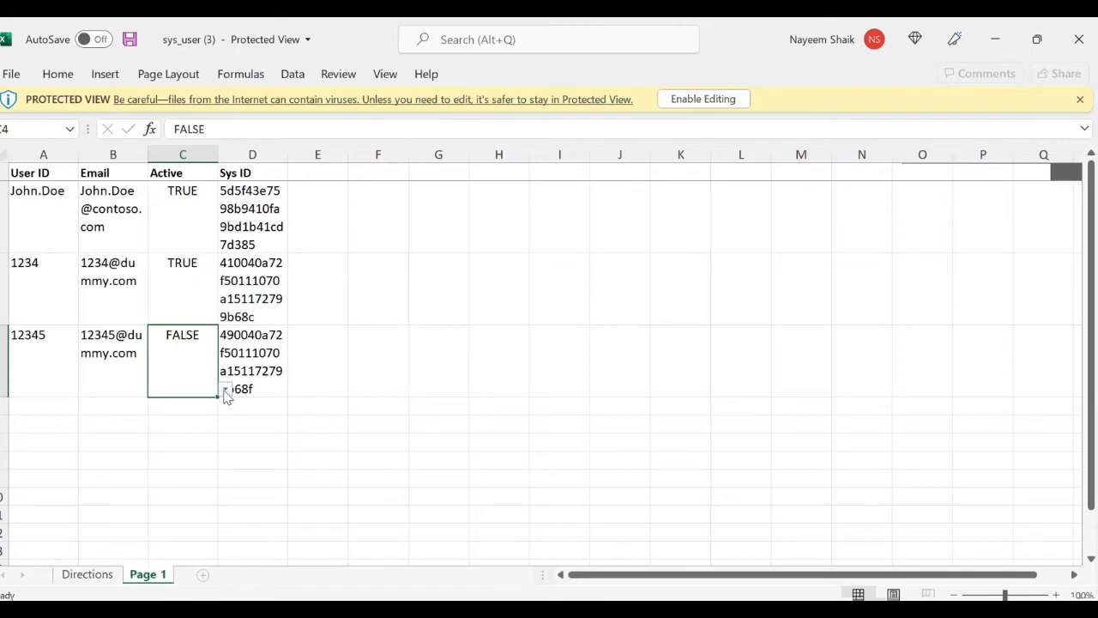
Enable editing of the workbook, set the Active value in cell C4 to TRUE, and save the file.
left_click(721, 99)
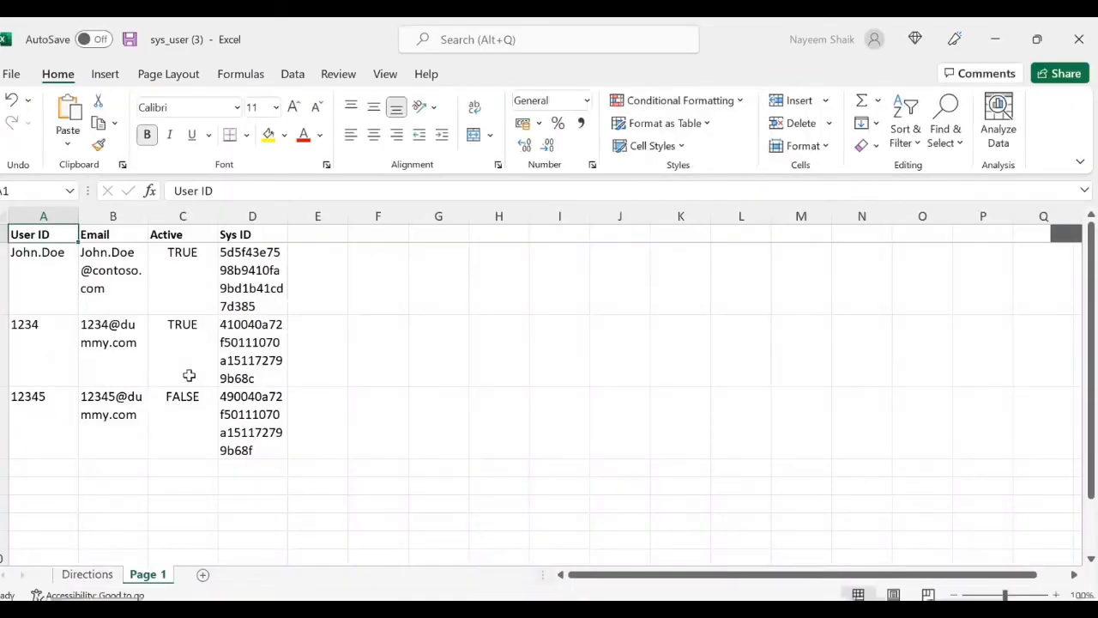
left_click(202, 443)
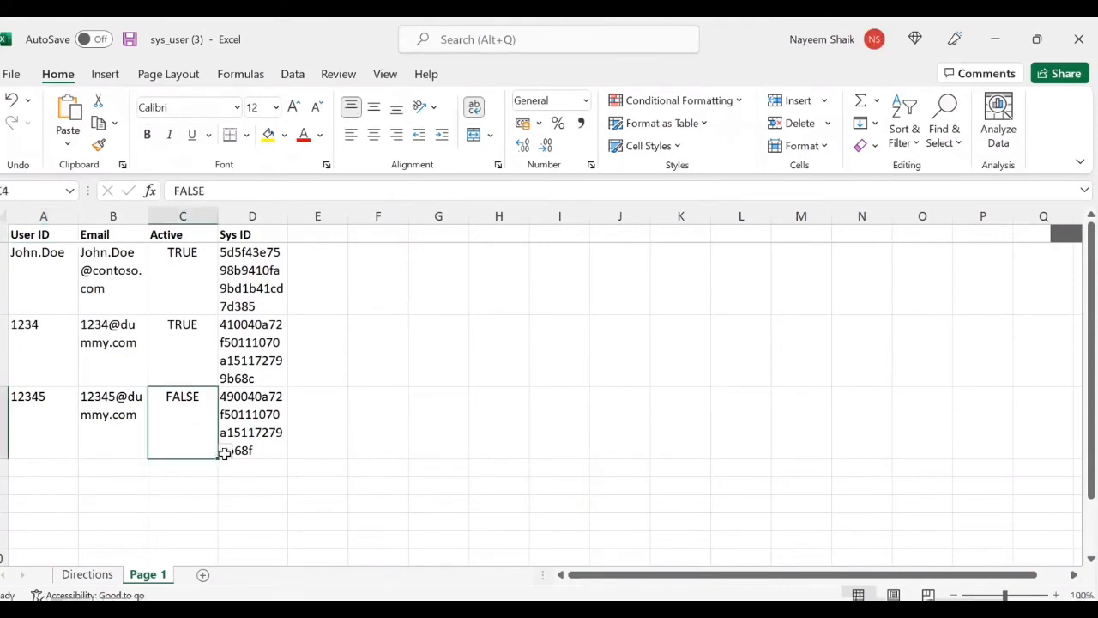
left_click(226, 452)
left_click(215, 466)
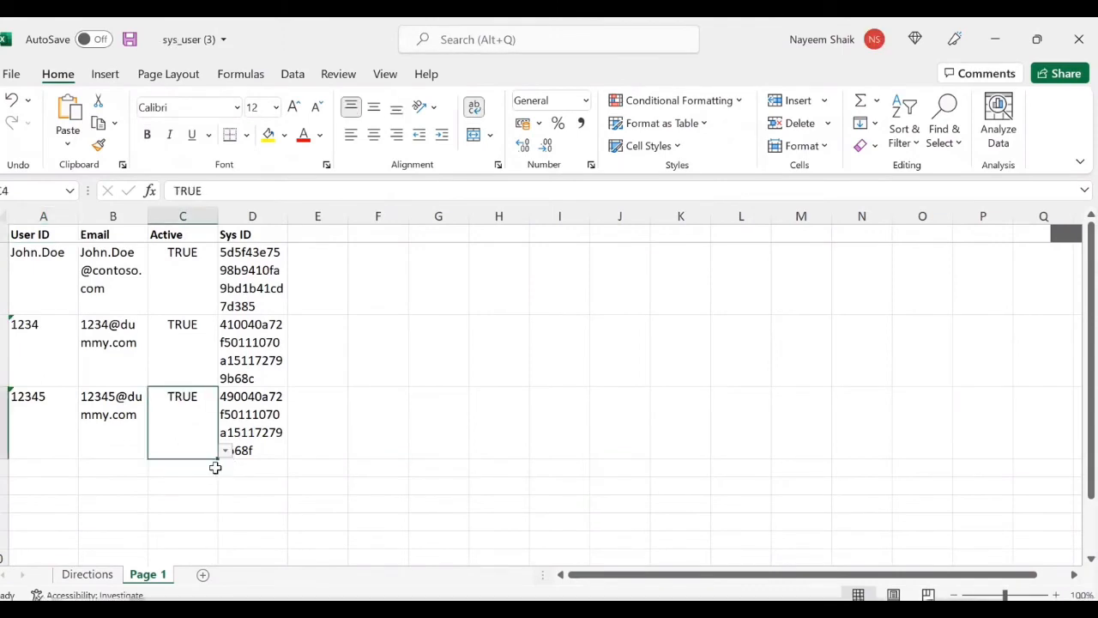
left_click(131, 41)
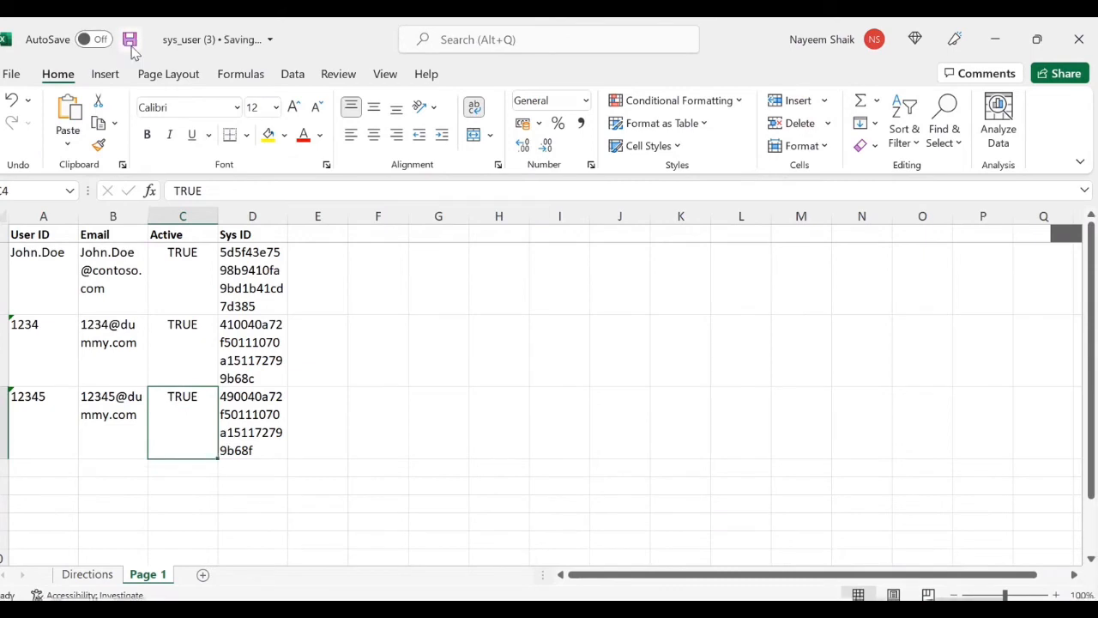
Return to the ServiceNow import page in the browser and upload sys_user (3).xlsx as the Excel template file.
left_click(997, 43)
left_click(995, 43)
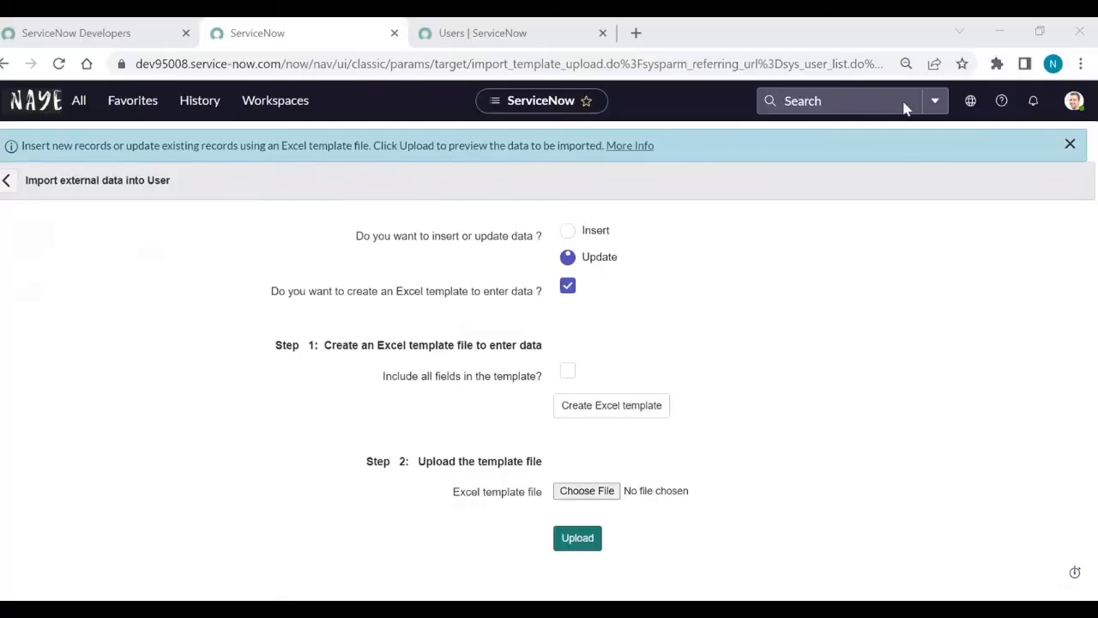
left_click(587, 491)
left_click(217, 189)
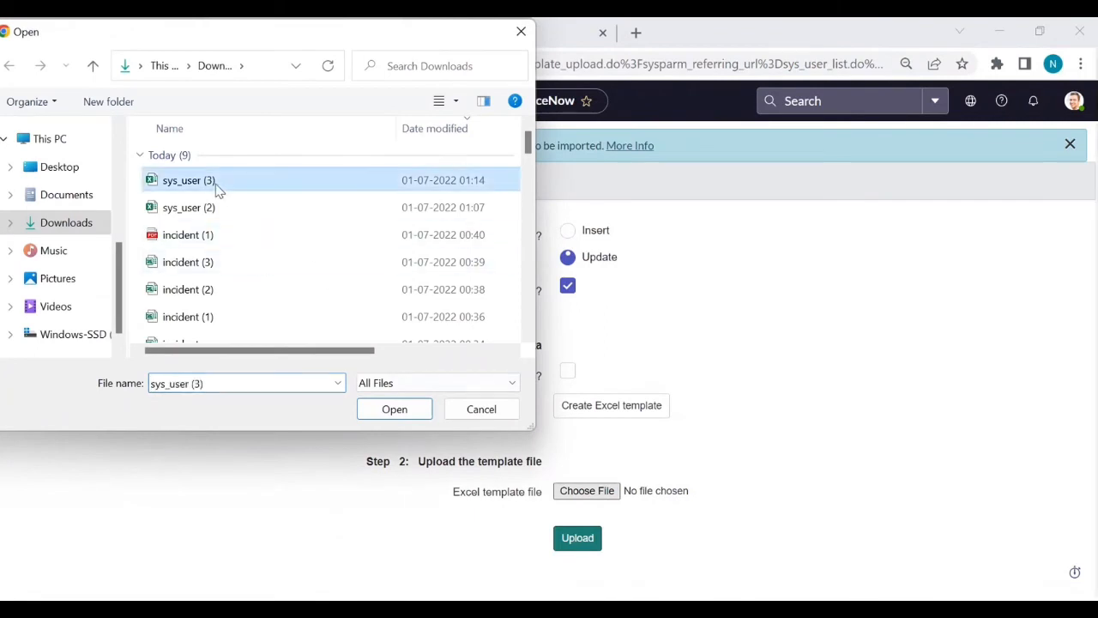
left_click(409, 419)
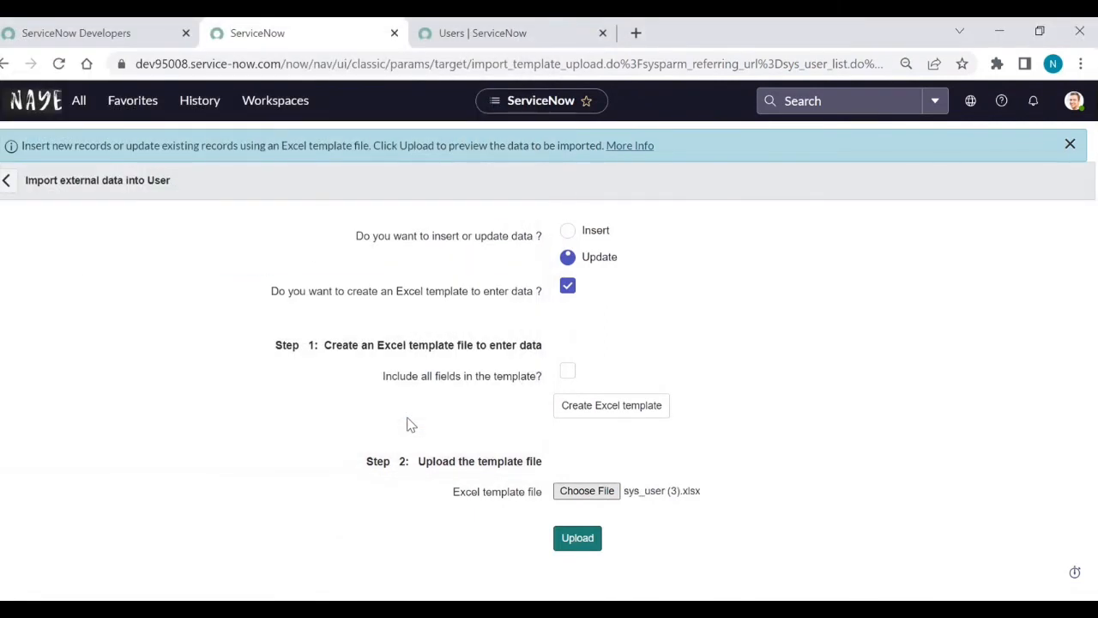
left_click(582, 543)
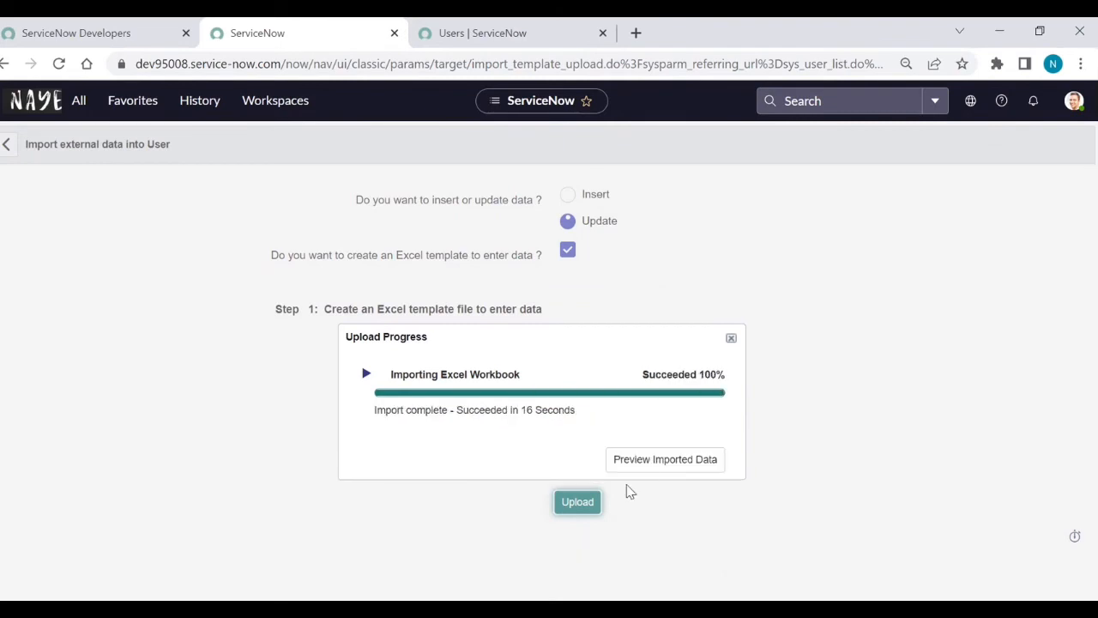
Preview the imported user data and complete the import.
left_click(665, 461)
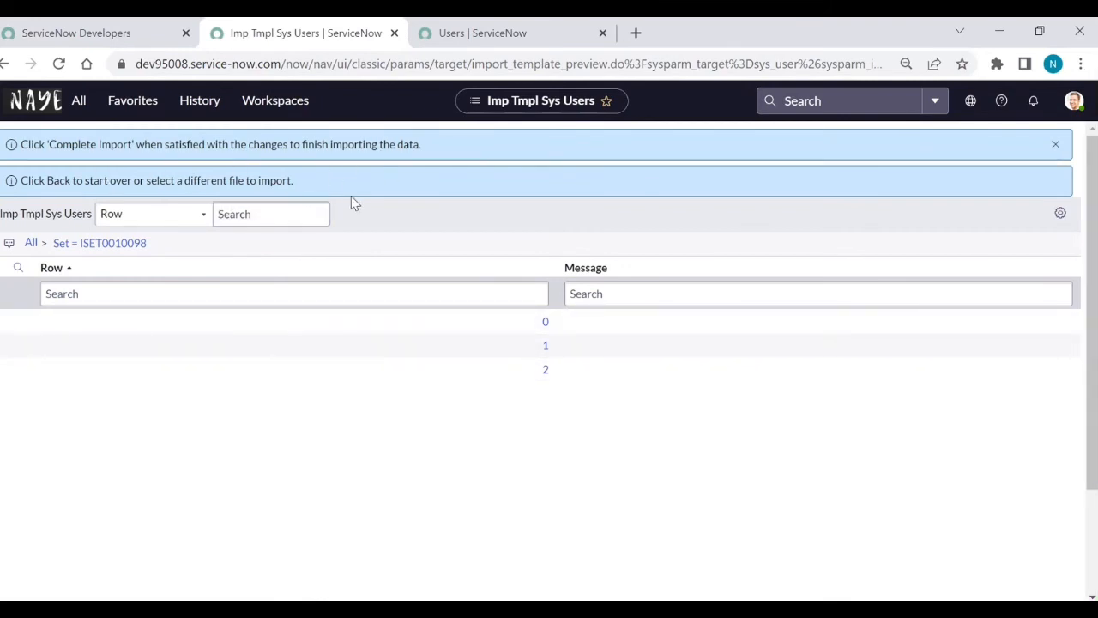
scroll(213, 494, "down", 3)
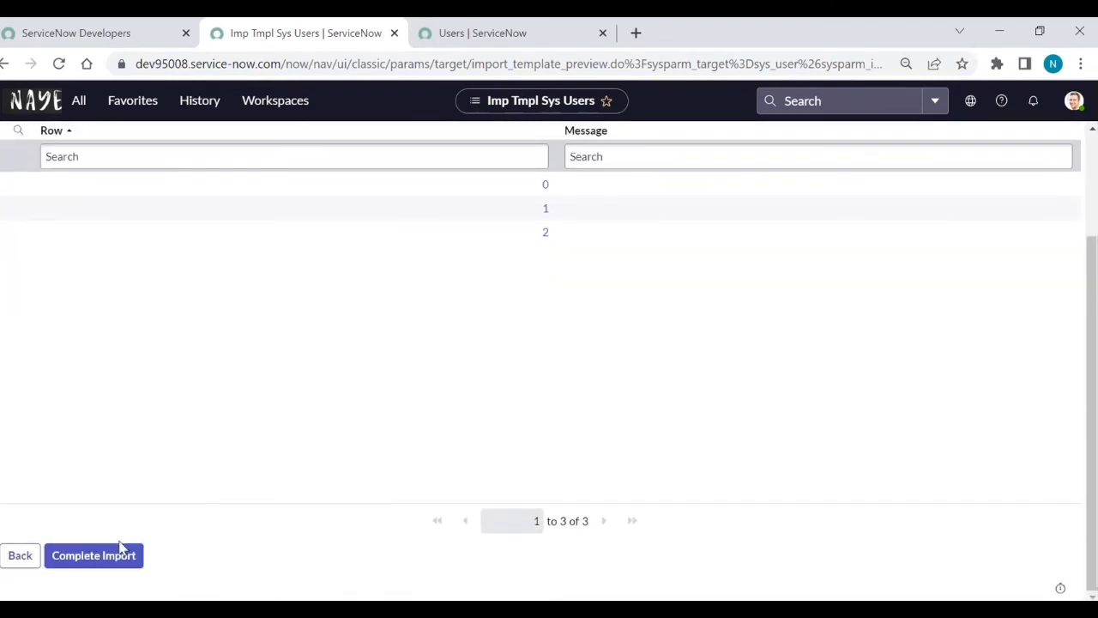
left_click(94, 557)
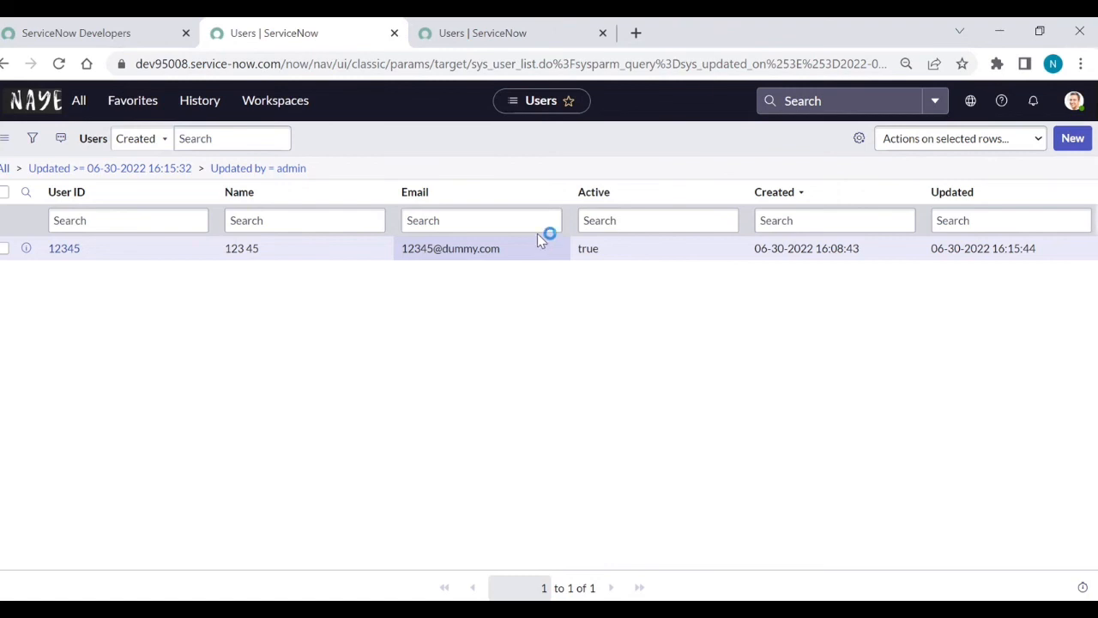
Export the filtered Users list as XML and download the exported file.
left_click(422, 200)
right_click(423, 199)
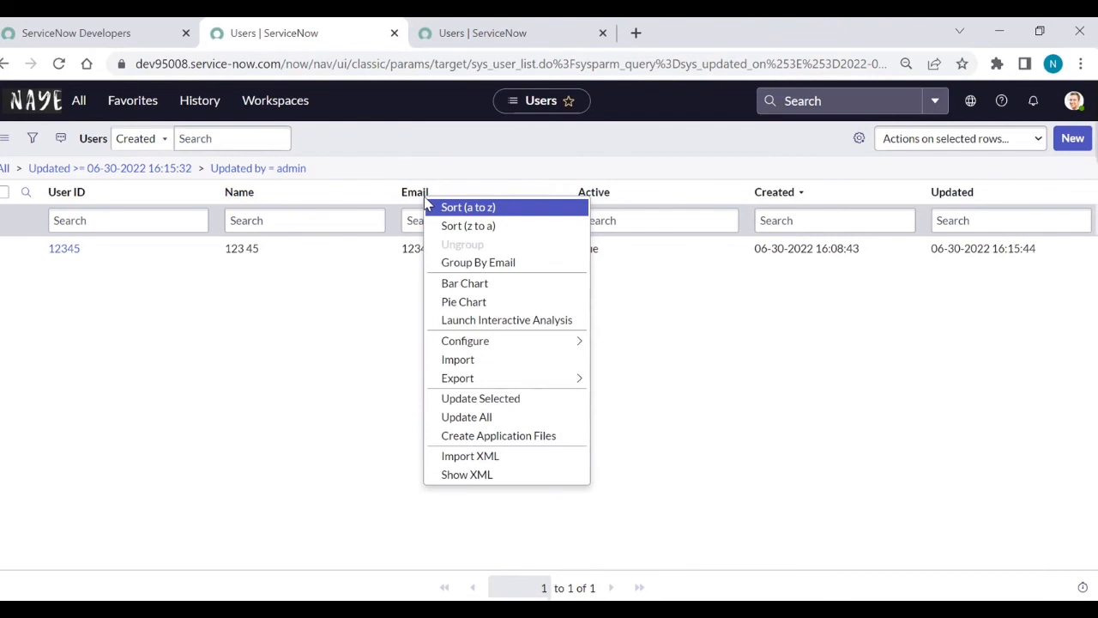
mouse_move(506, 382)
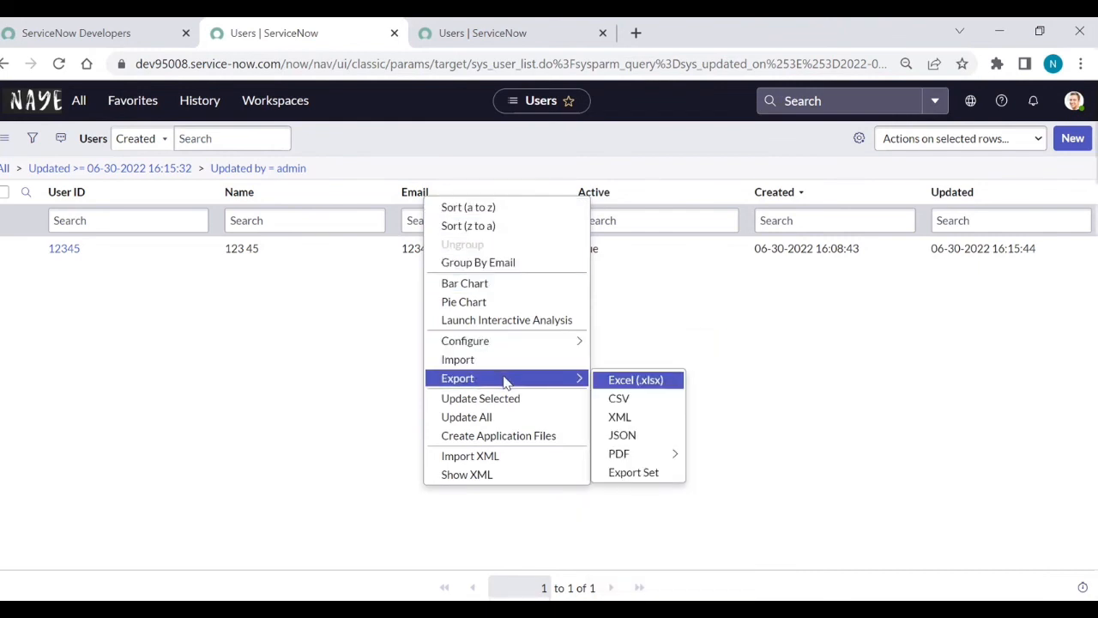
left_click(620, 418)
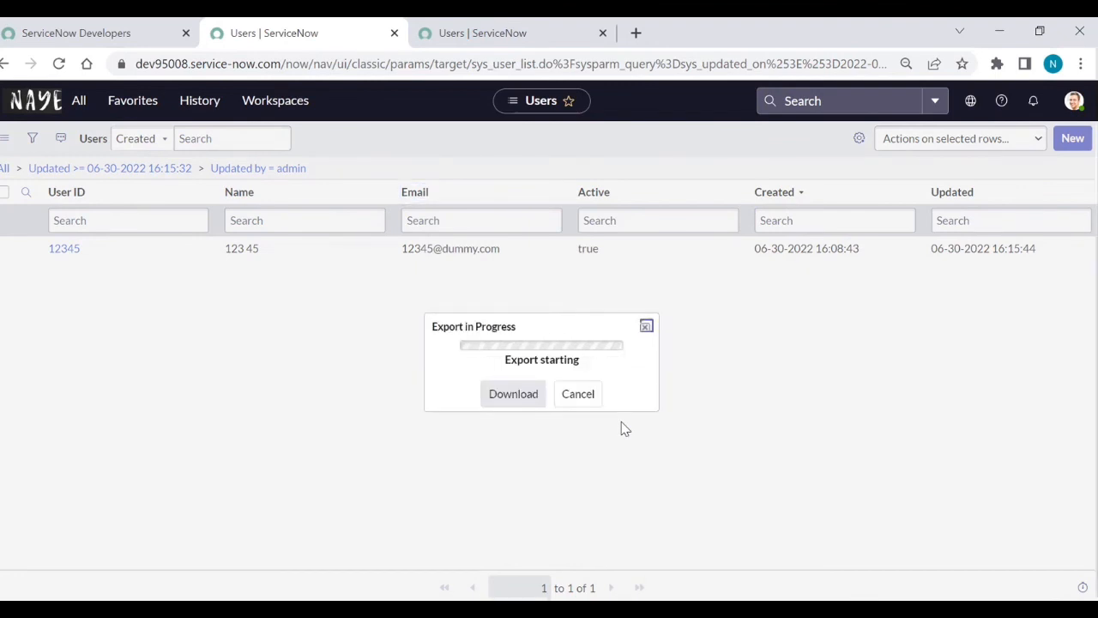
left_click(522, 398)
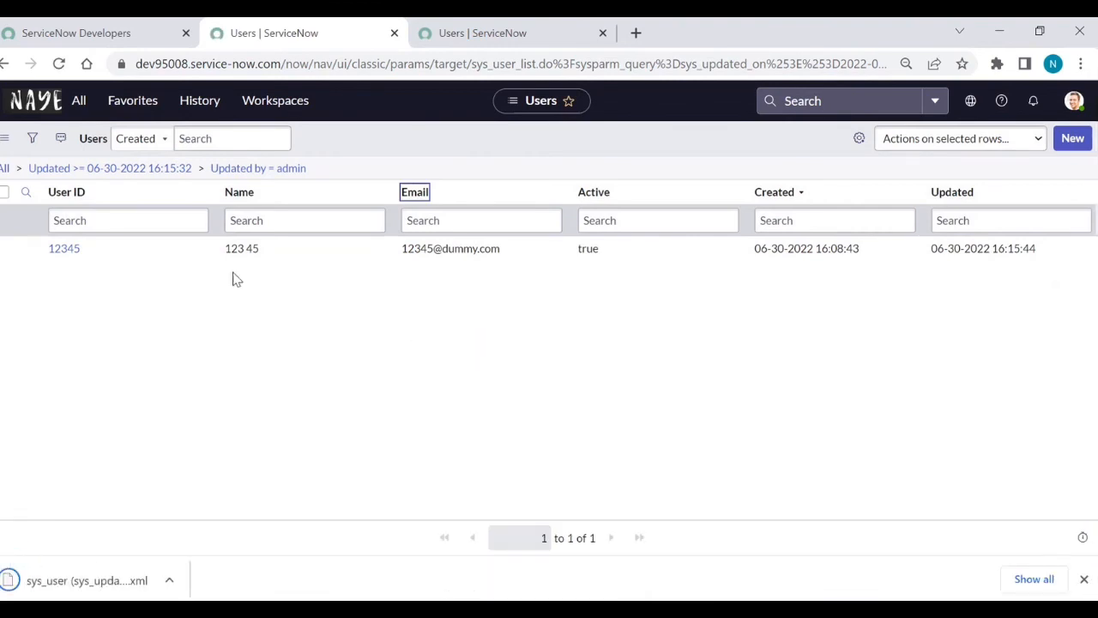
Delete the only user record in the filtered Users list, along with its related notification device.
left_click(4, 249)
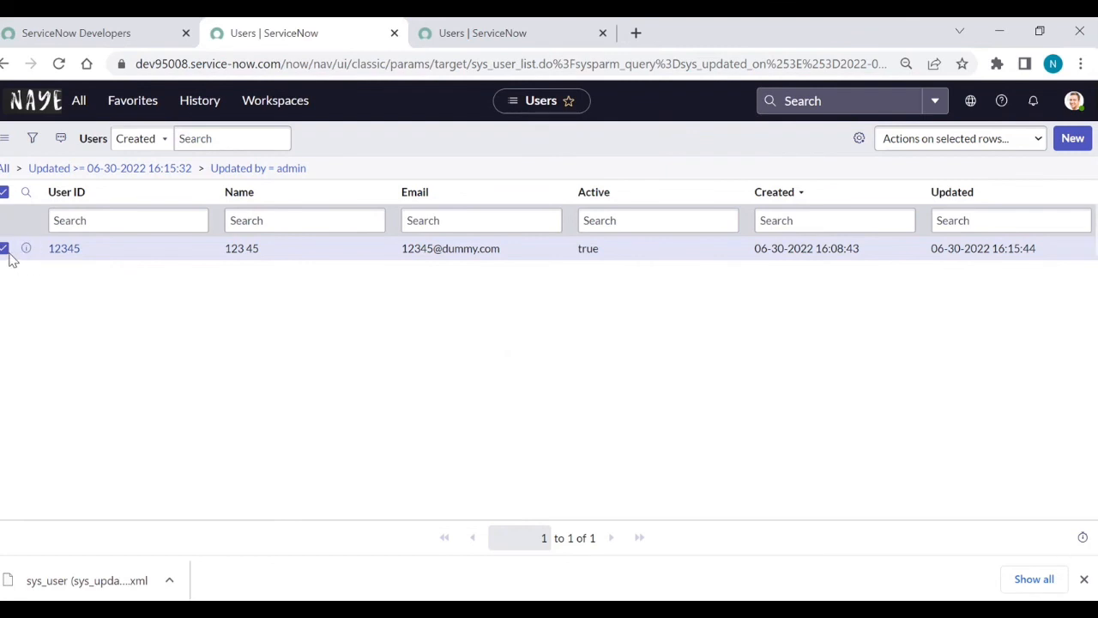
left_click(1001, 147)
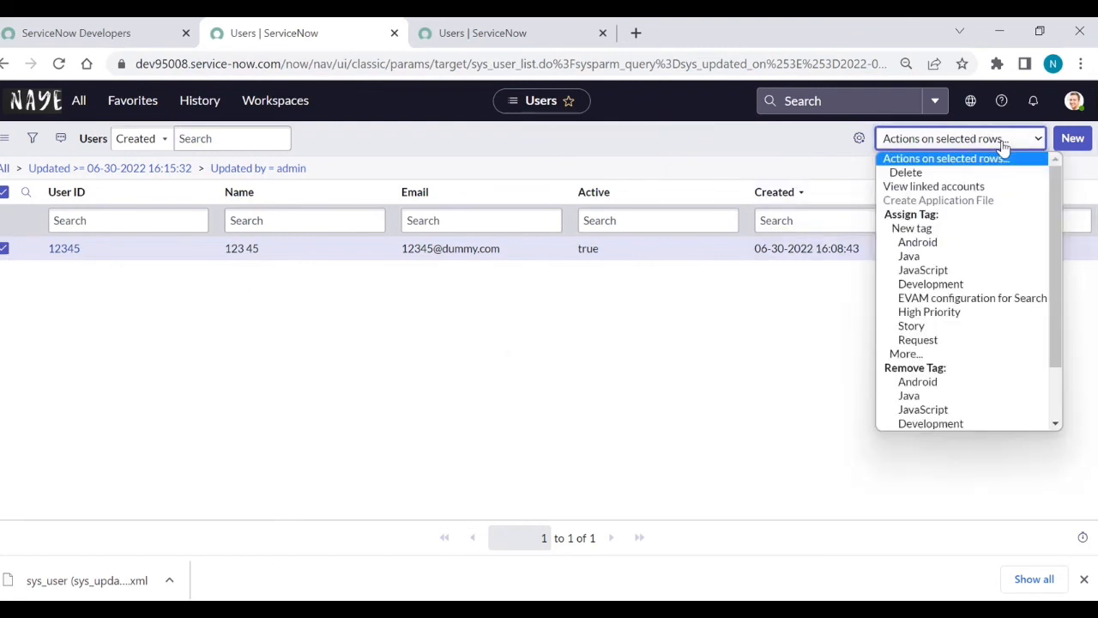
left_click(922, 174)
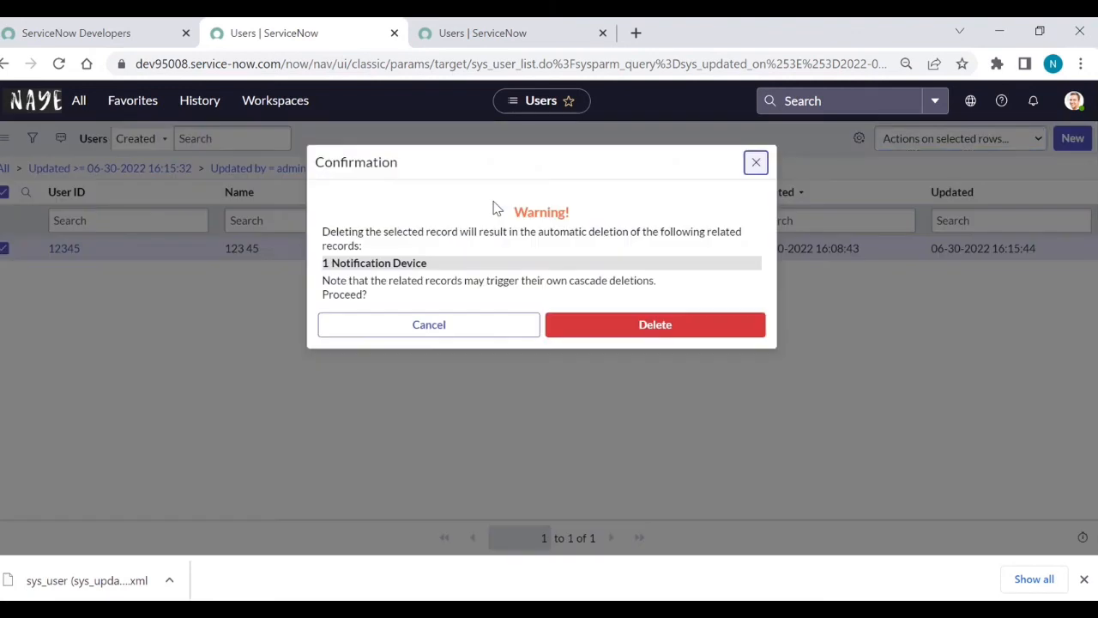
left_click(605, 333)
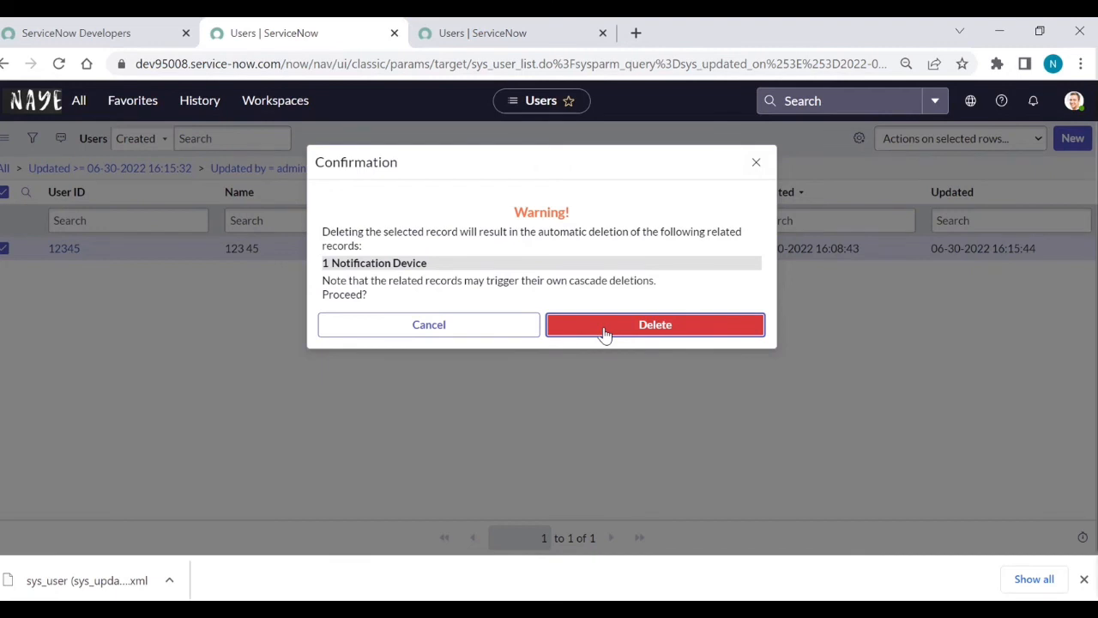
left_click(605, 333)
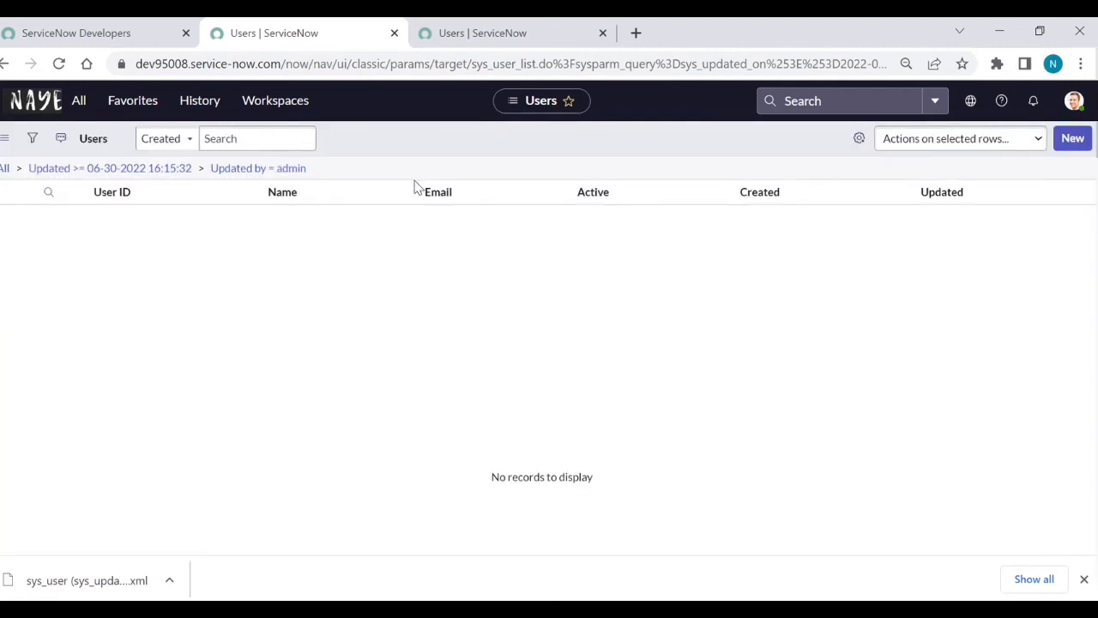
Import XML into the Users list by uploading the exported sys_user XML file from the Downloads folder.
right_click(438, 198)
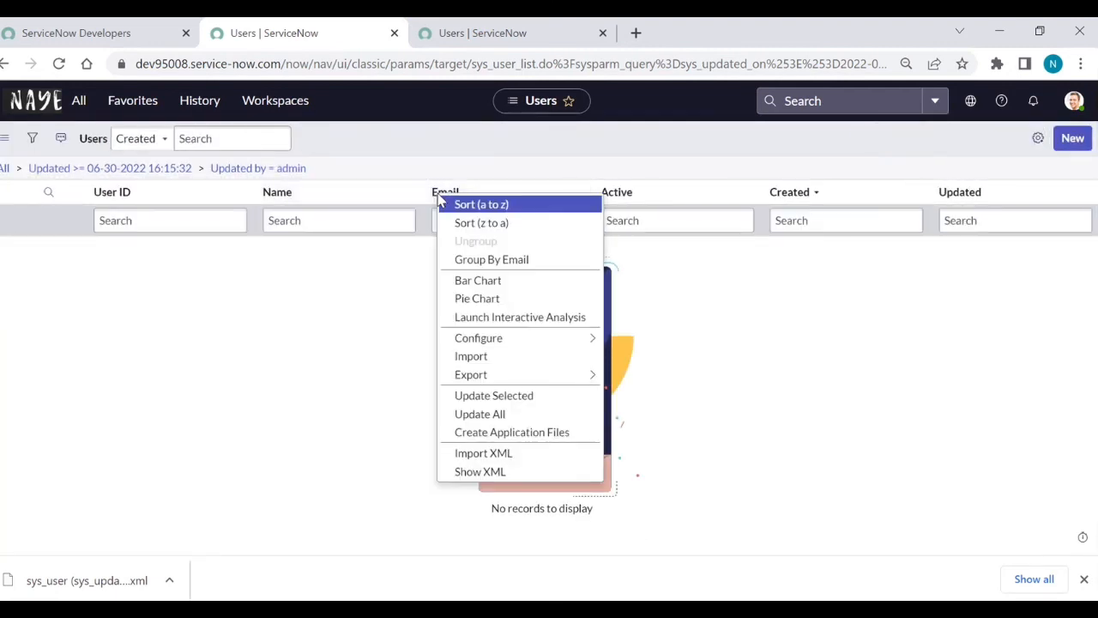
left_click(481, 455)
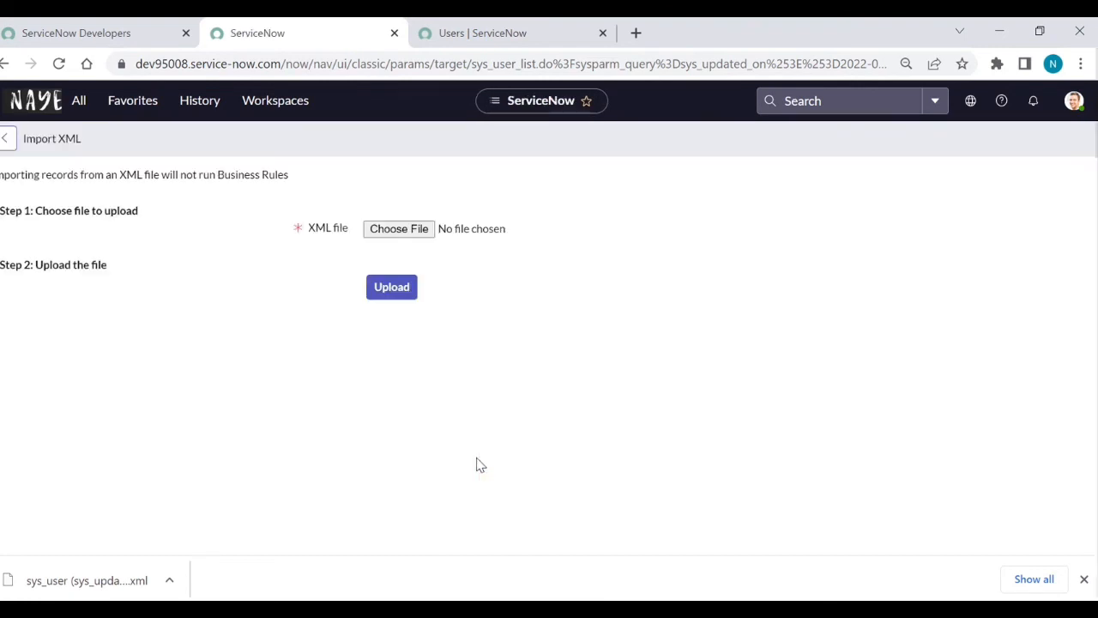
left_click(408, 239)
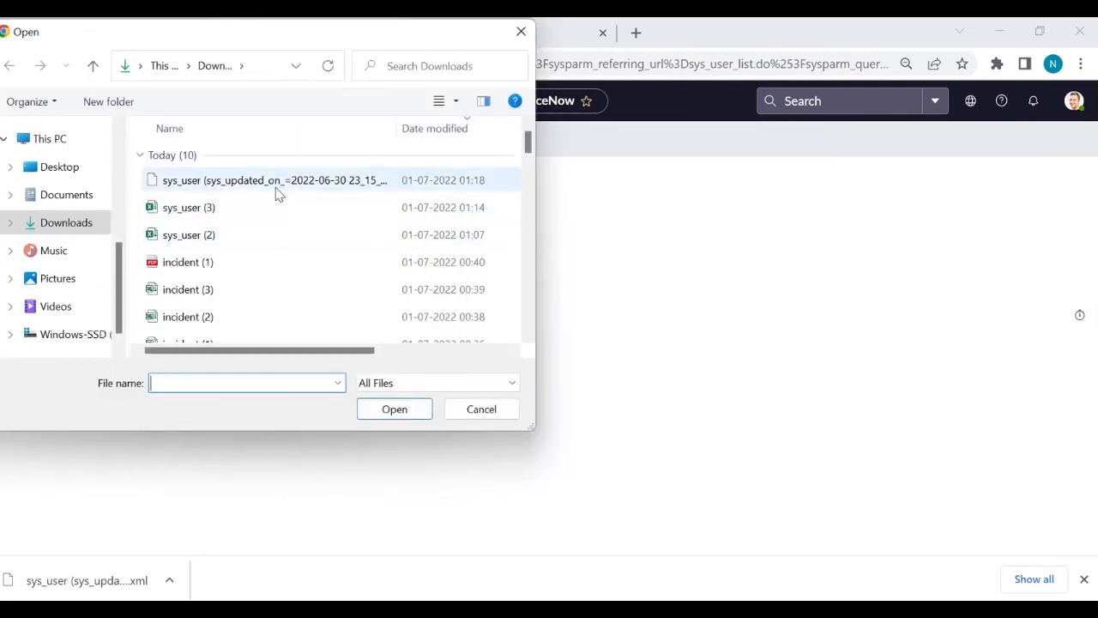
left_click(275, 191)
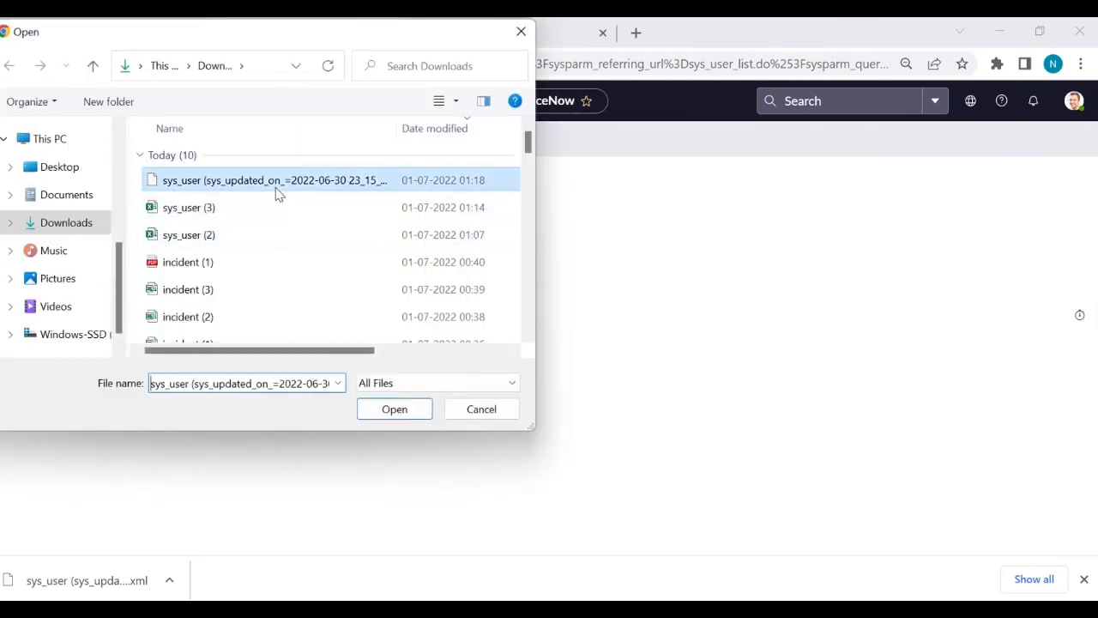
left_click(385, 410)
left_click(396, 290)
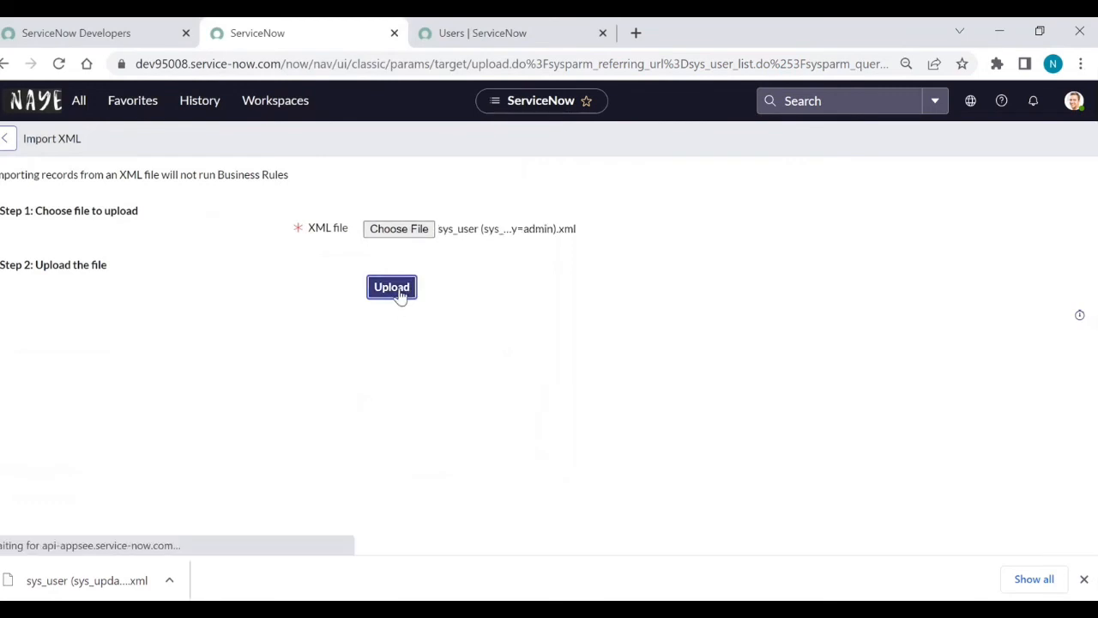